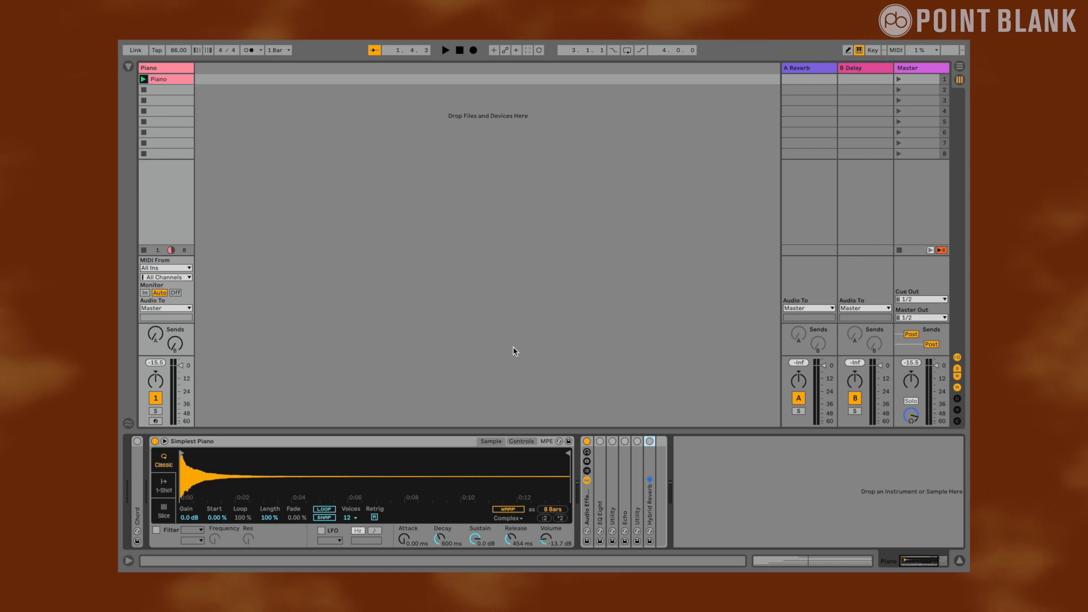
Play the Piano clip to hear the dry sound with the rack's effects bypassed, and stop playback
left_click(388, 320)
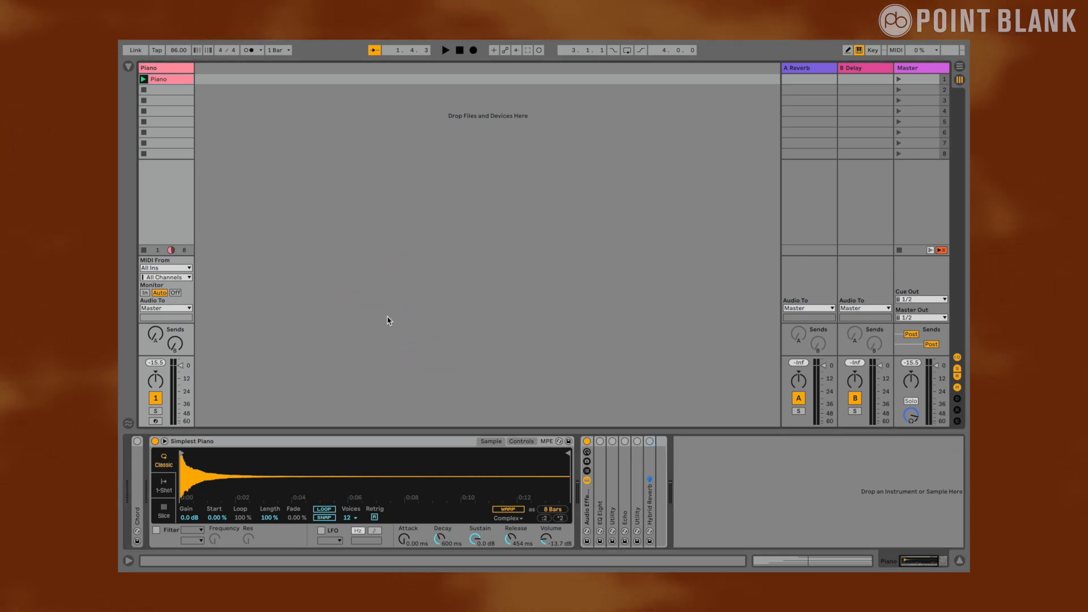
key("space")
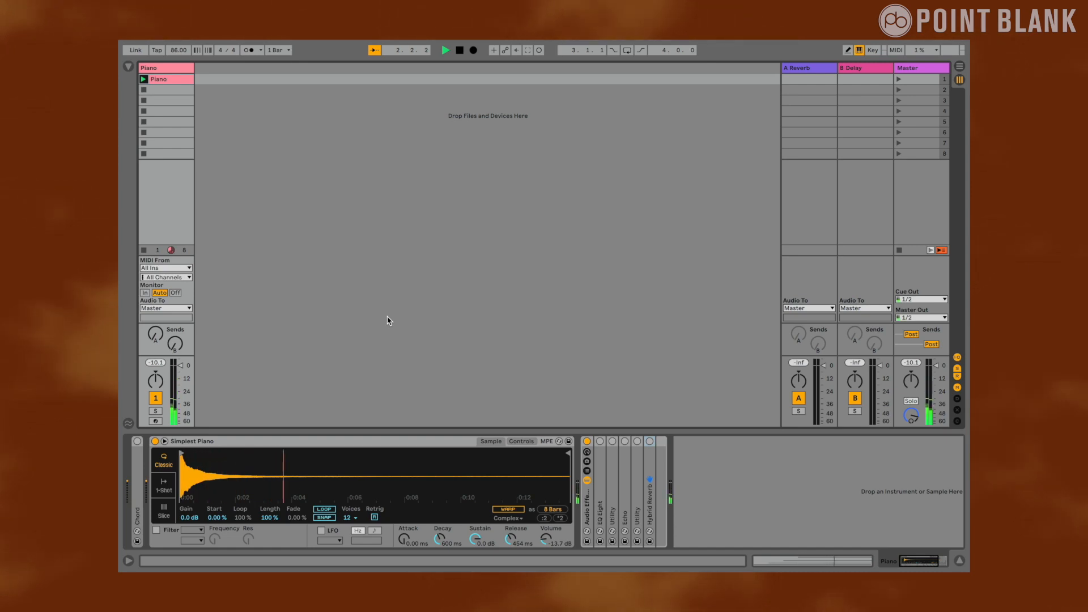
key("space")
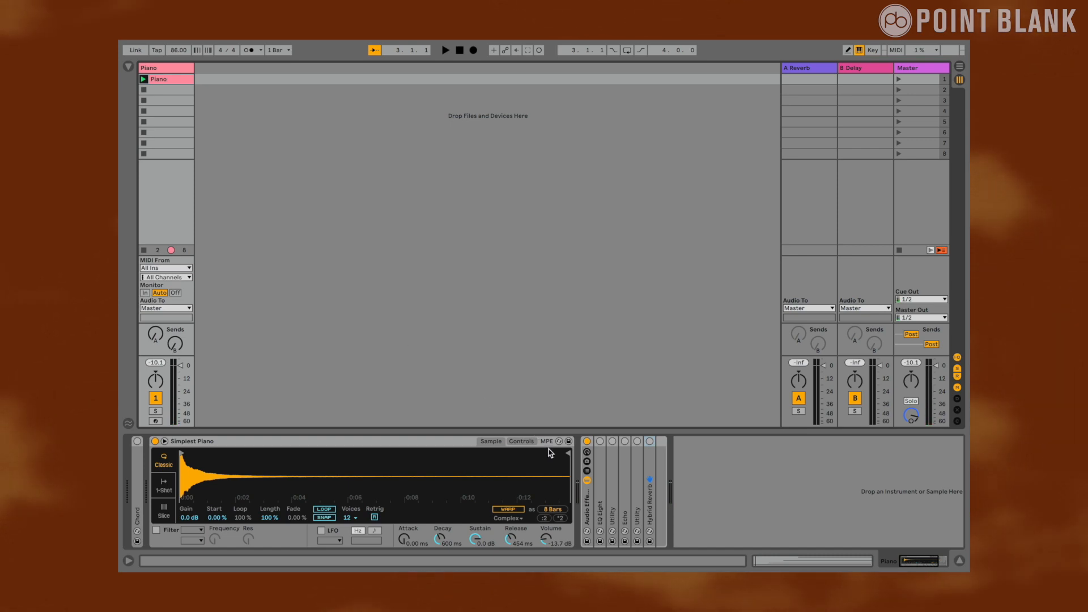
Unfold and enable EQ Eight in the effect rack, auditioning the piano with the EQ on and bypassed
double_click(600, 479)
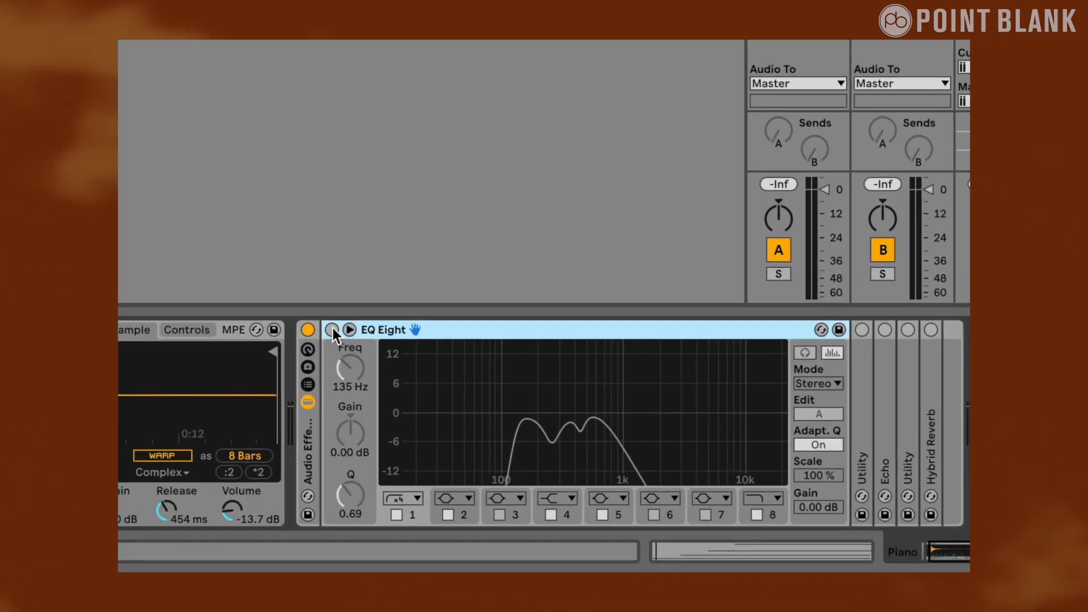
left_click(332, 330)
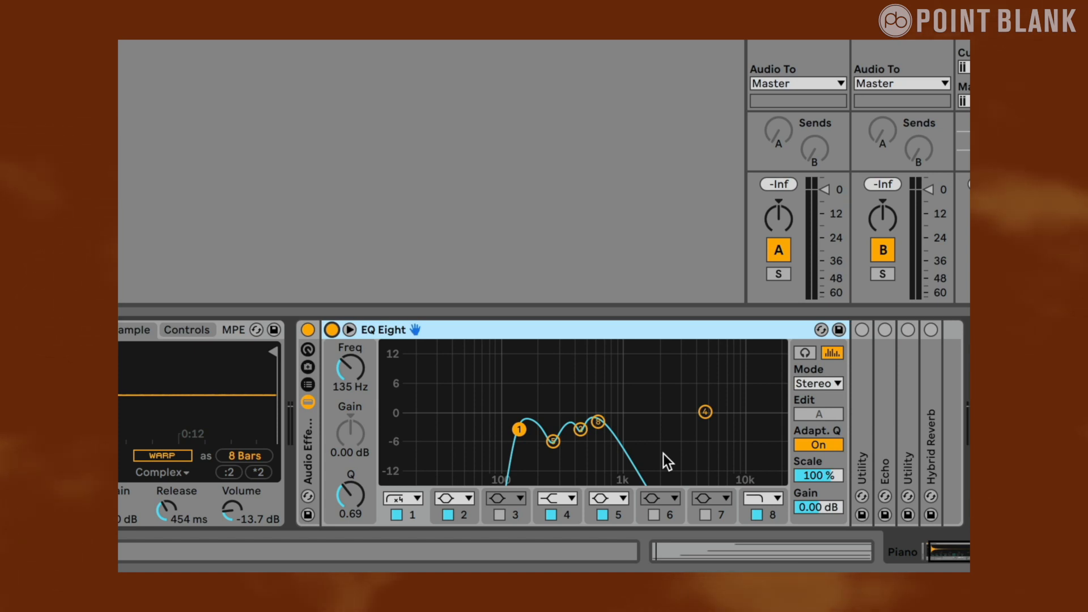
left_click(498, 228)
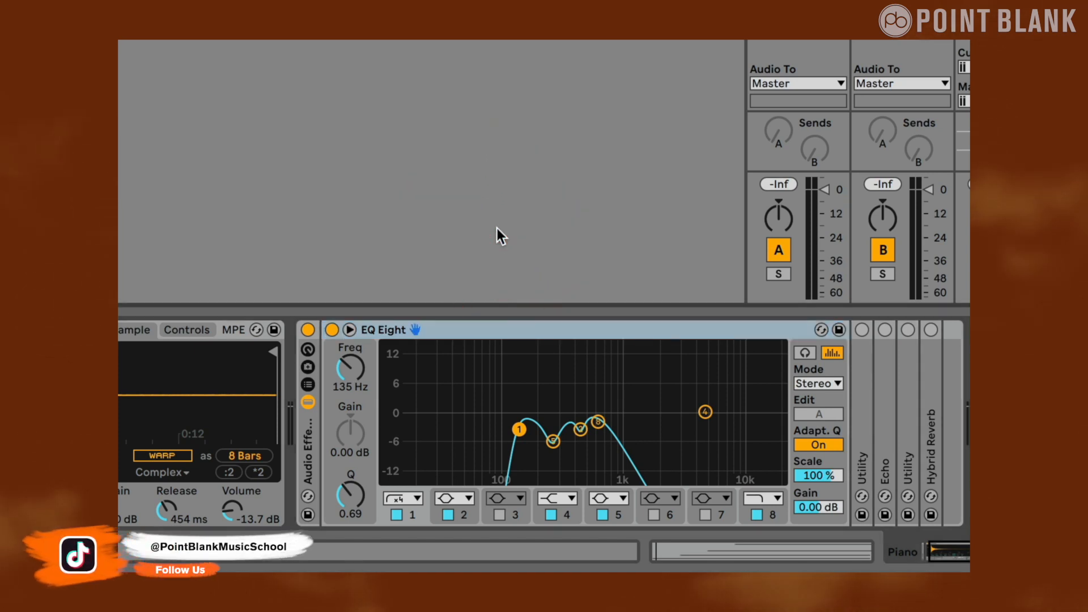
key("space")
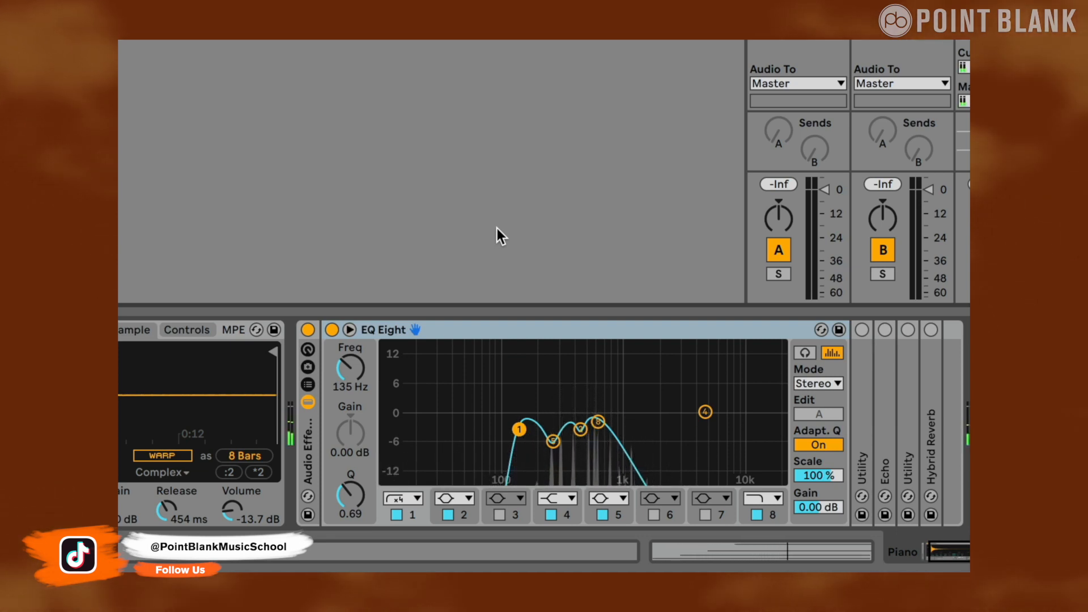
left_click(332, 330)
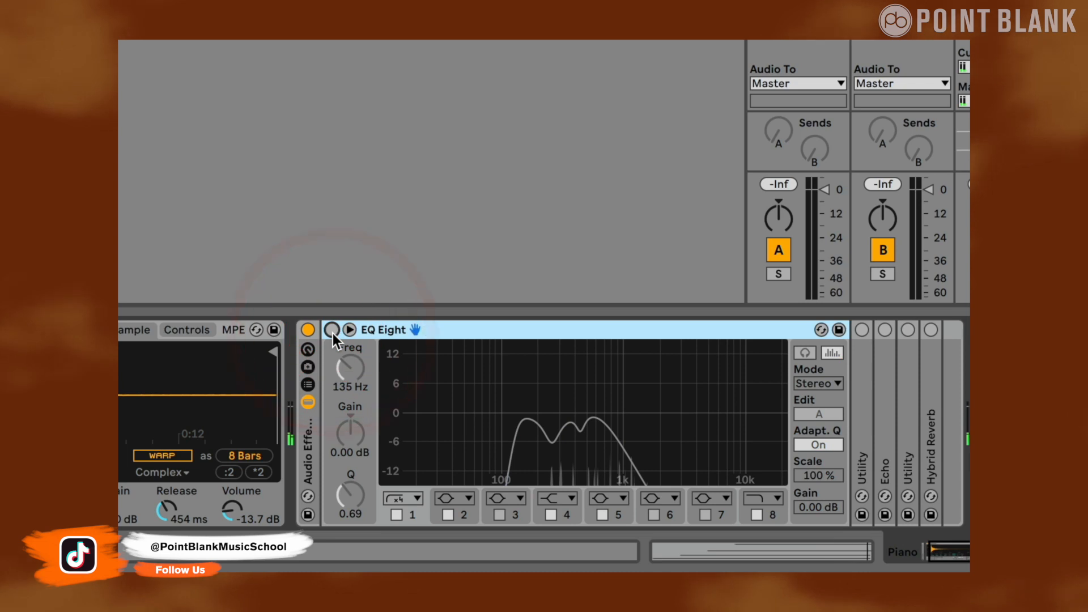
left_click(332, 331)
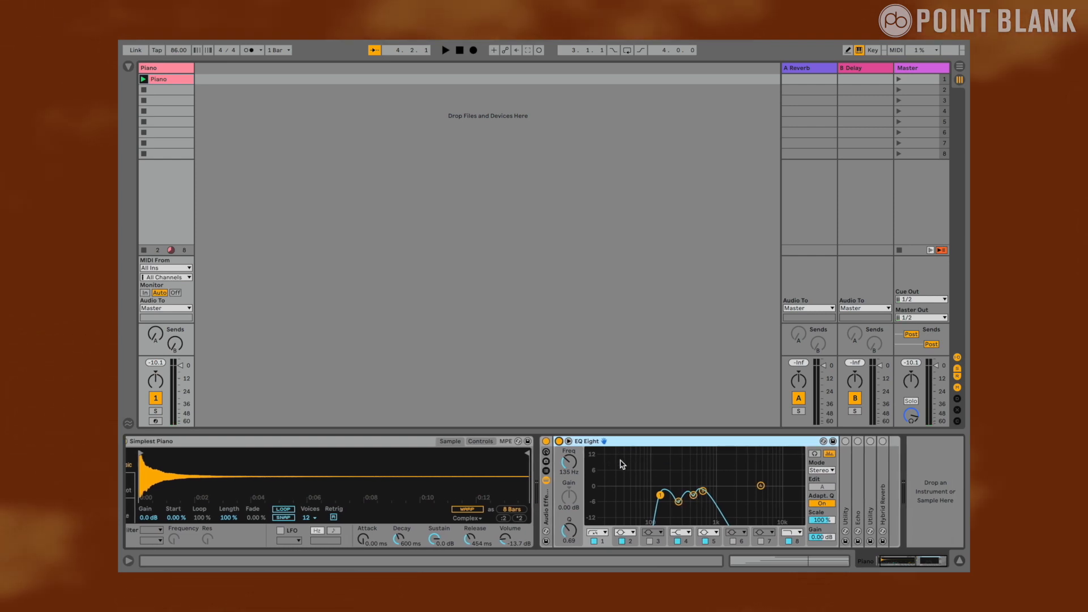
Unfold and enable the first Utility and the Echo in the effect rack, and audition the piano through them
double_click(842, 470)
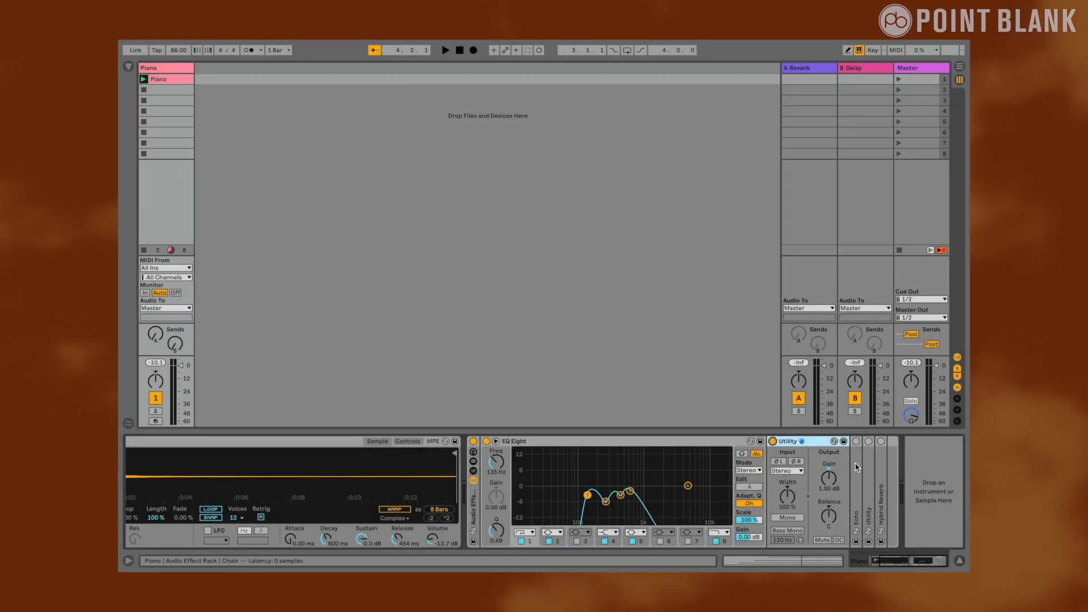
double_click(857, 468)
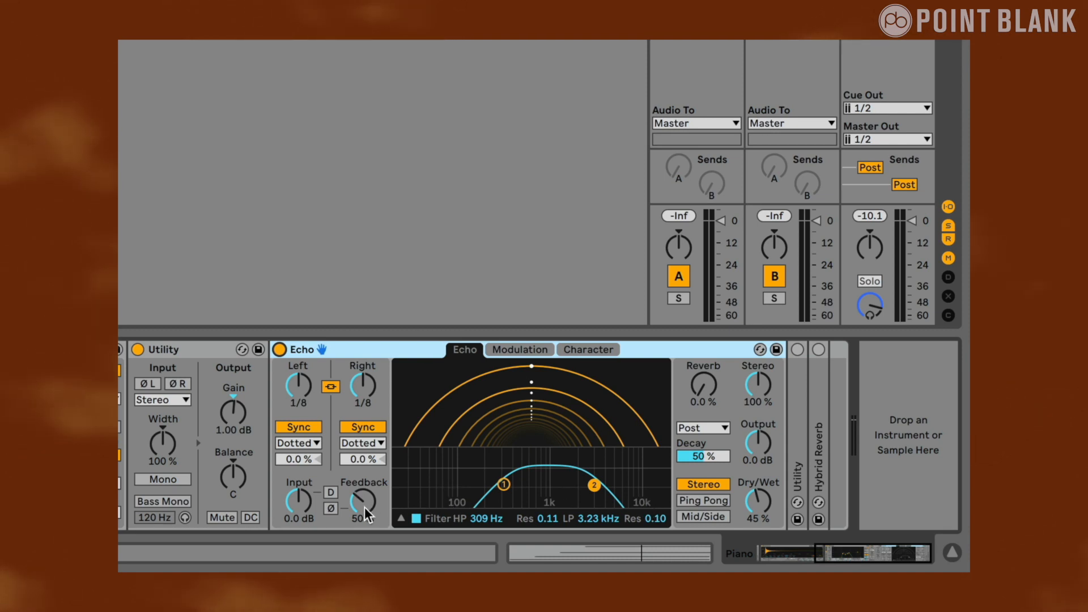
left_click(393, 244)
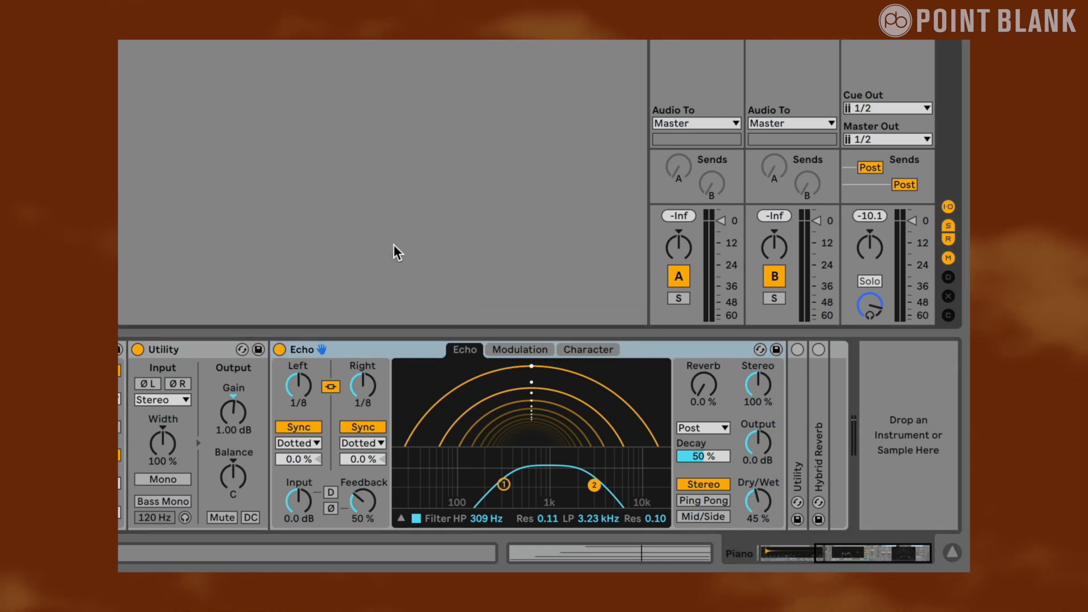
key("space")
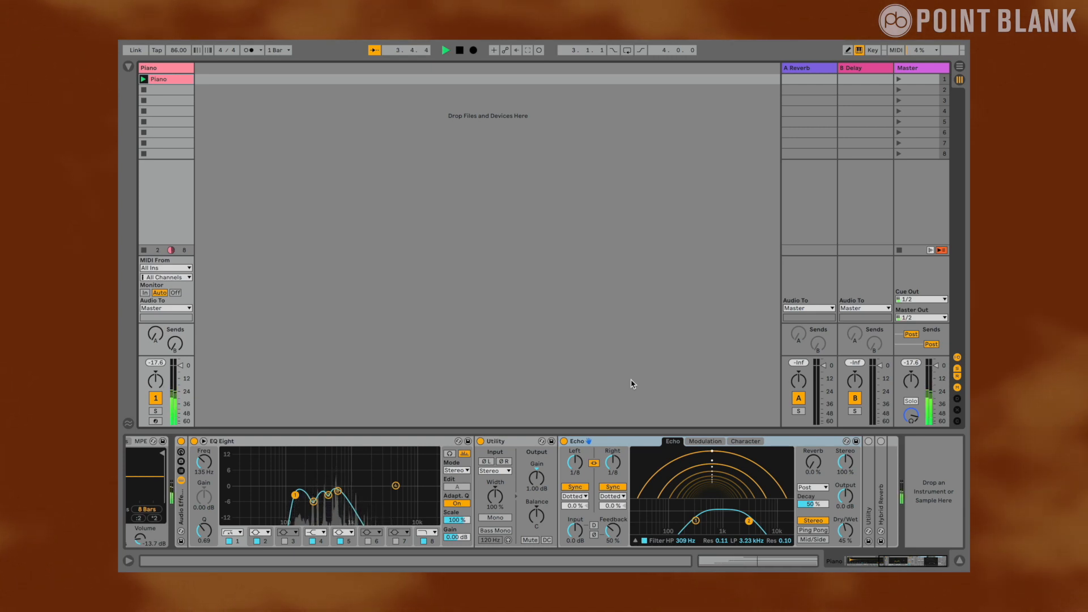
key("space")
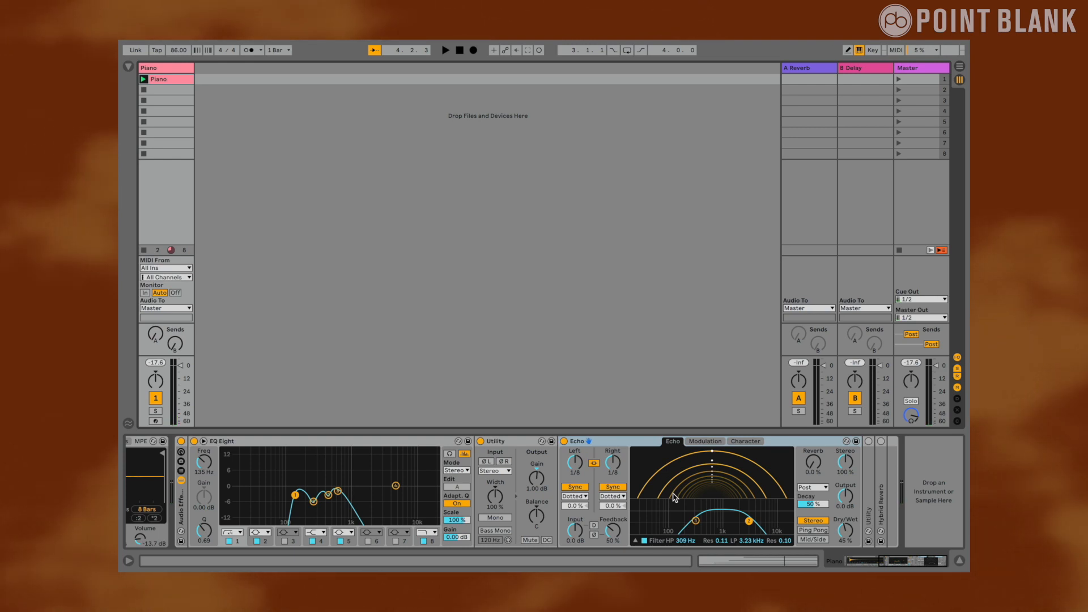
Unfold and enable the second Utility and the Hybrid Reverb in the effect rack, and audition the piano
double_click(868, 466)
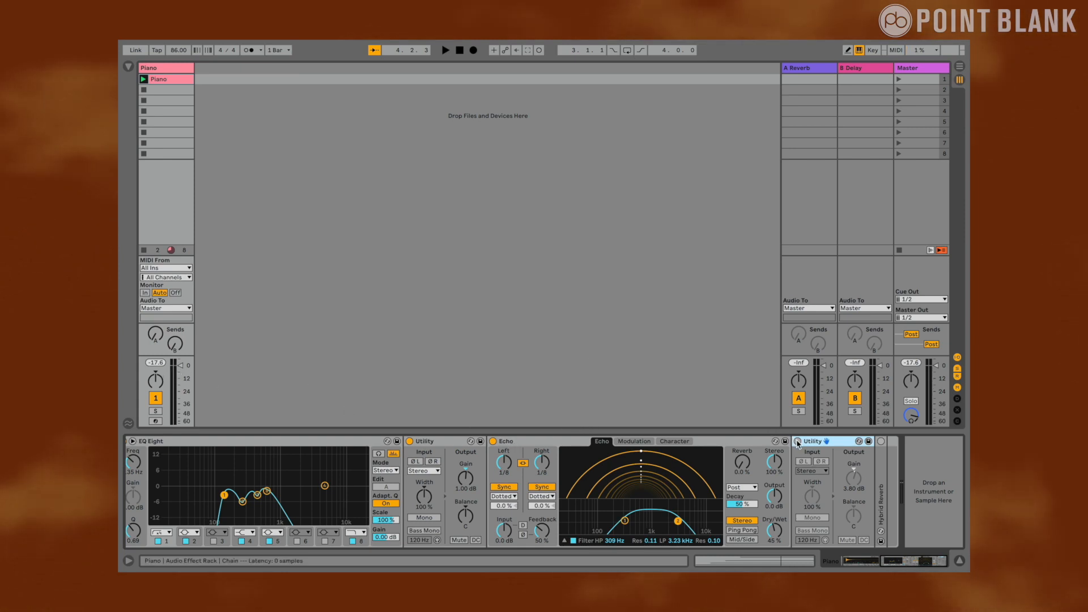
left_click(798, 441)
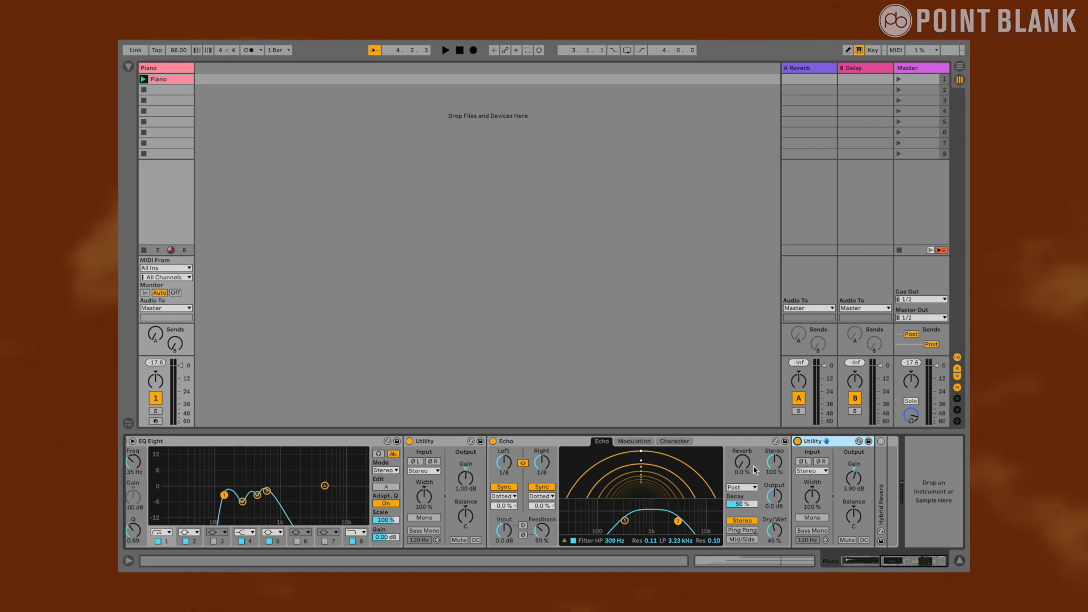
double_click(880, 453)
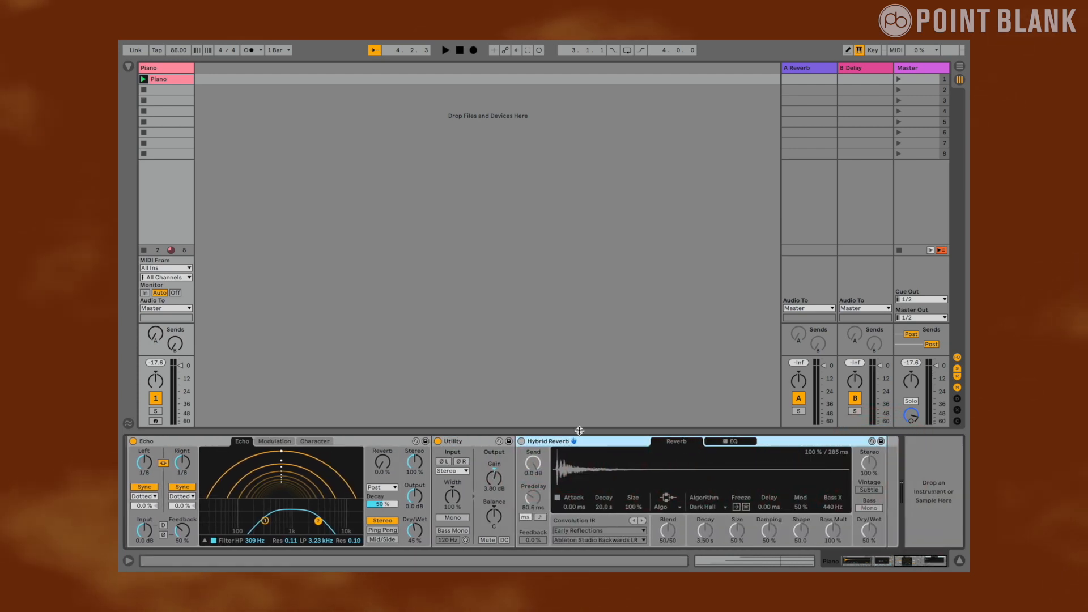
left_click(521, 441)
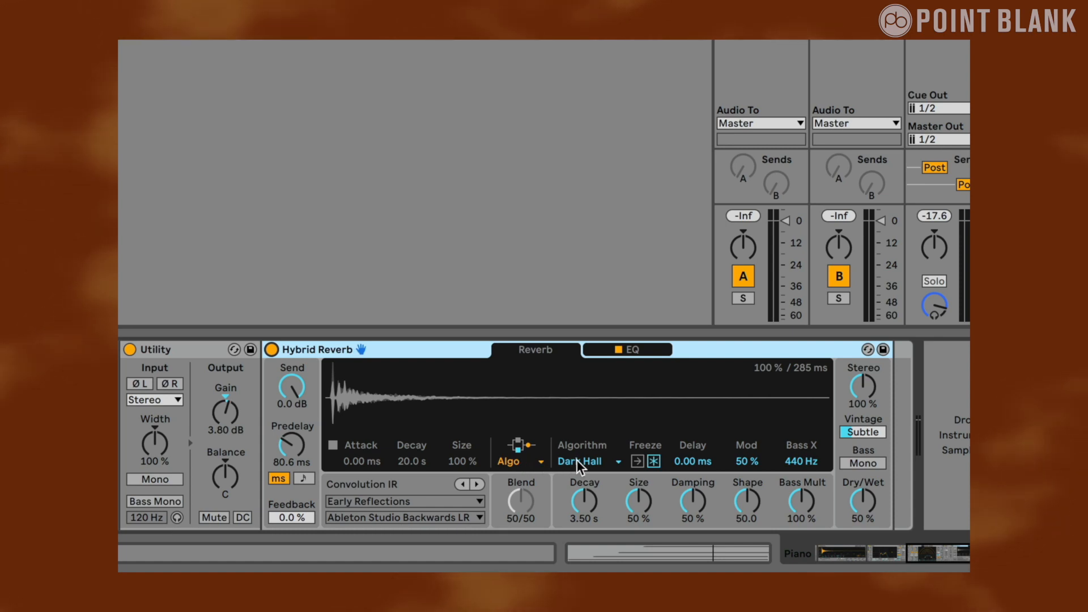
key("space")
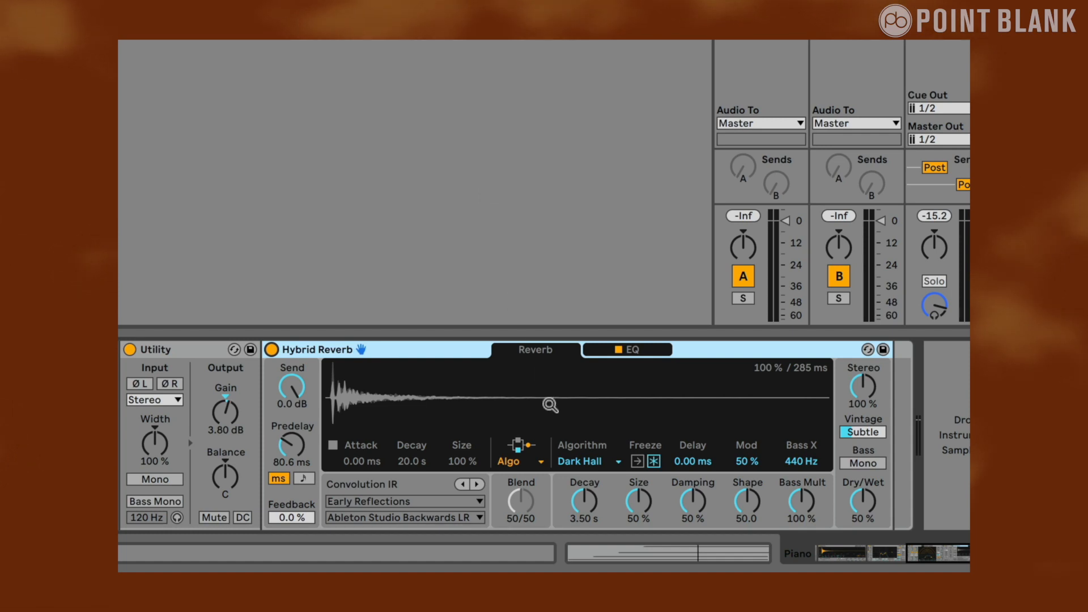
Change the Hybrid Reverb's algorithm to Shimmer and play the piano clip to hear it
left_click(597, 462)
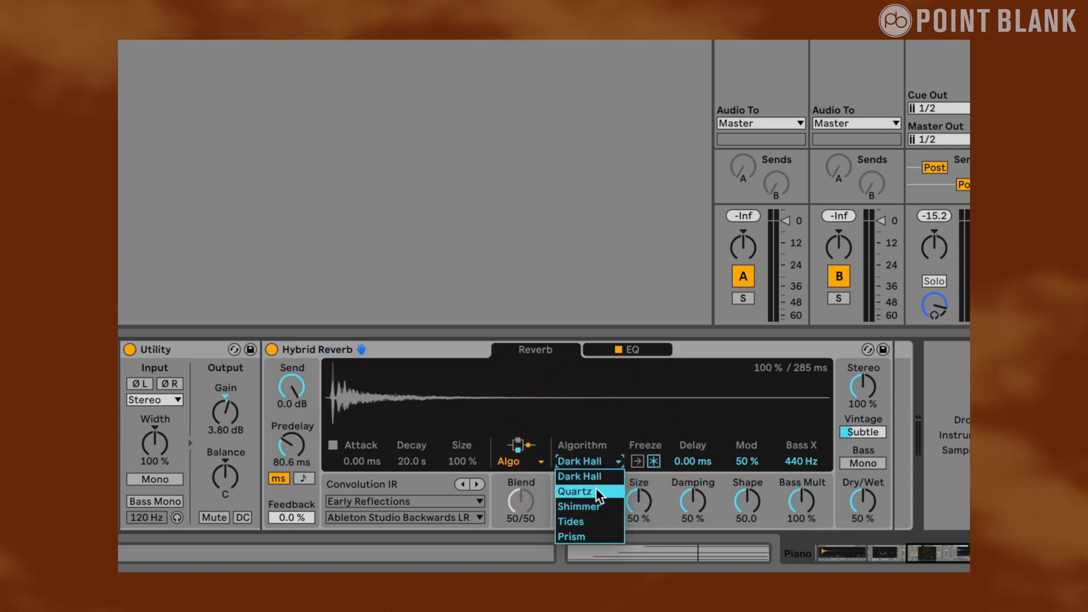
left_click(597, 507)
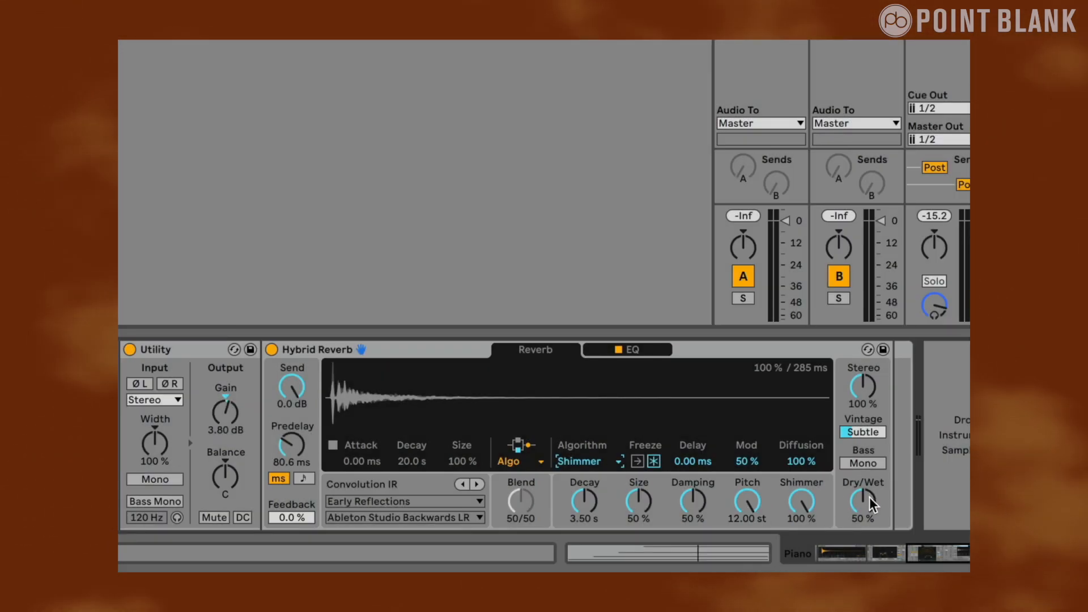
left_click(532, 250)
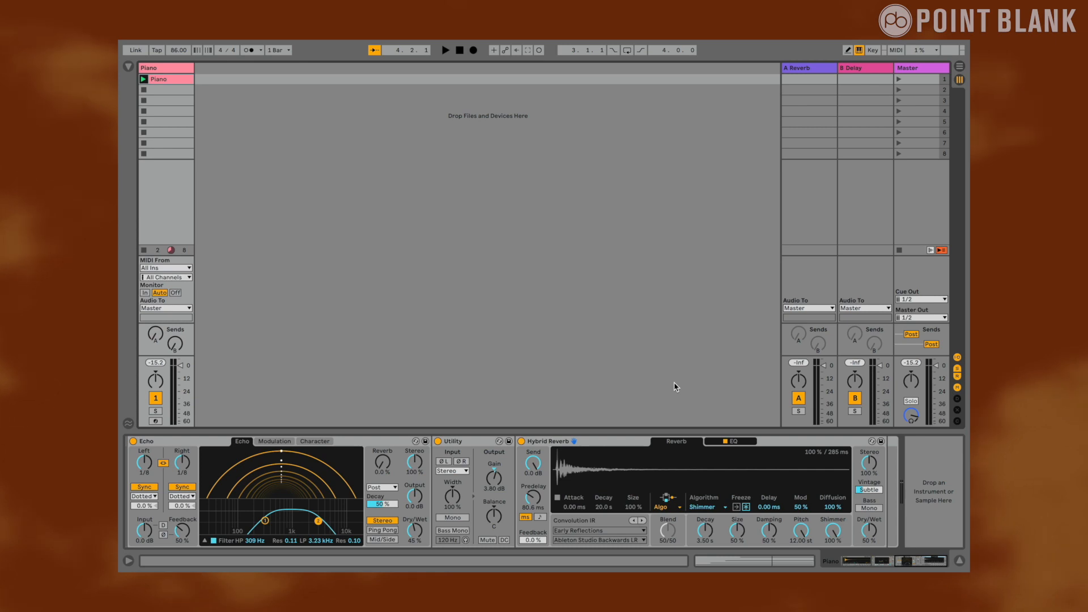
key("space")
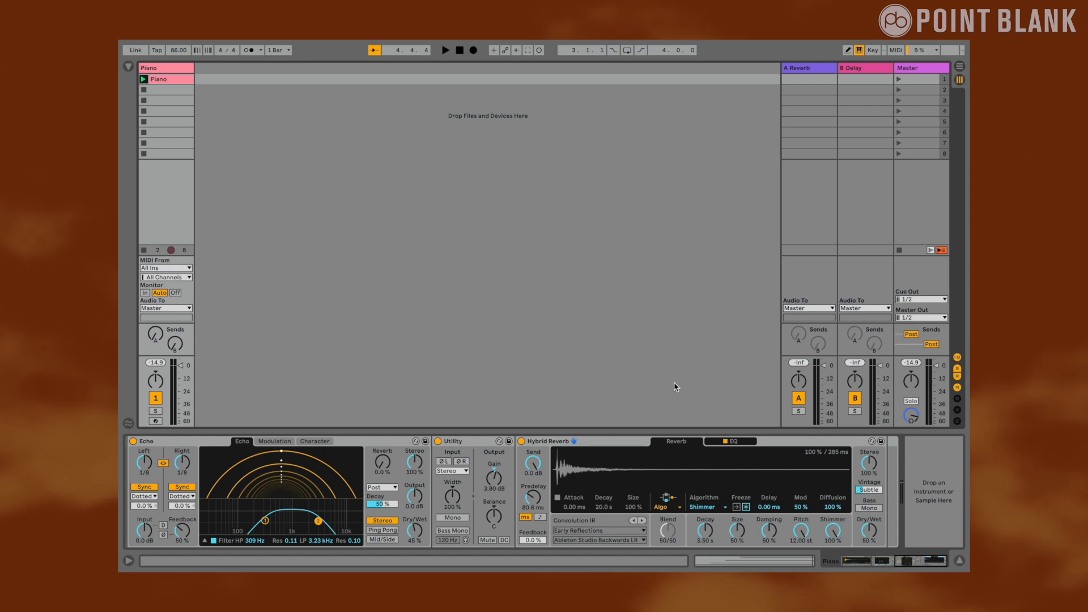
Set the Hybrid Reverb's decay to 5.59 s, shimmer to 87% and dry/wet to 56%
left_click_drag(705, 531, 705, 529)
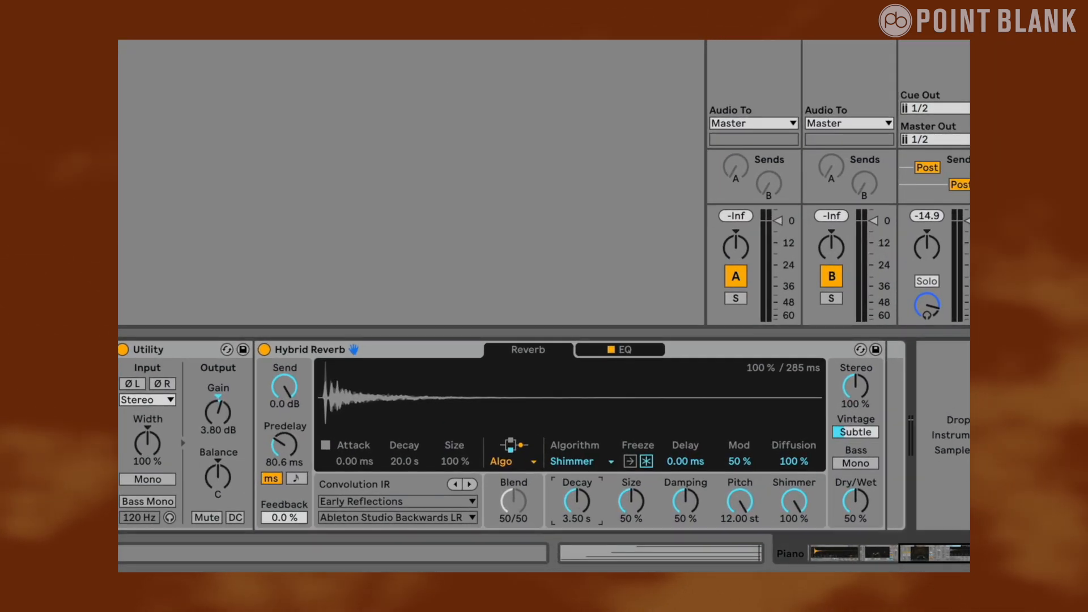
left_click_drag(578, 501, 577, 497)
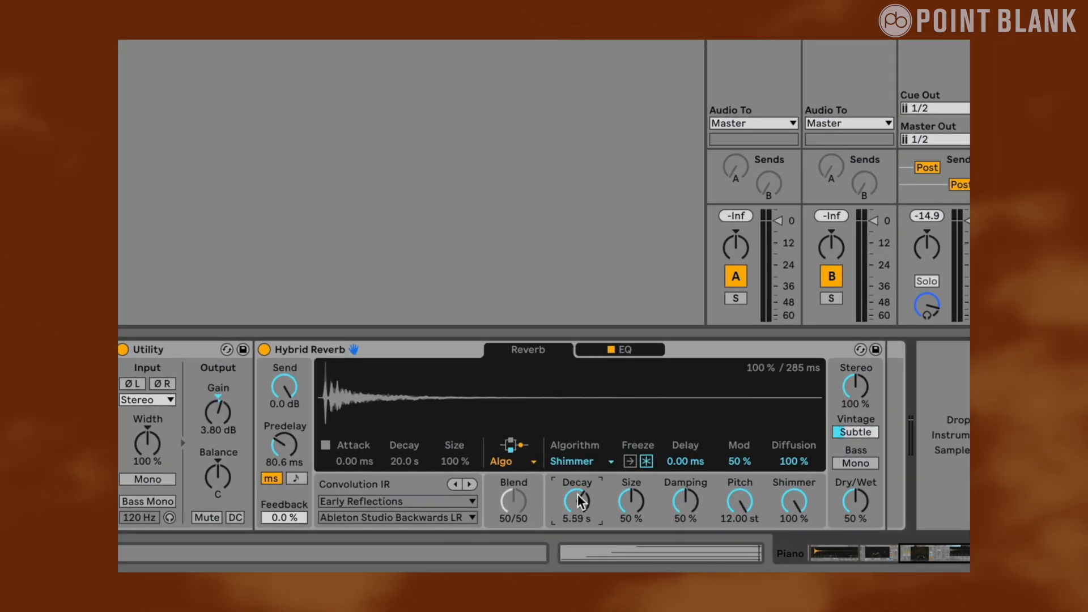
left_click_drag(799, 503, 799, 510)
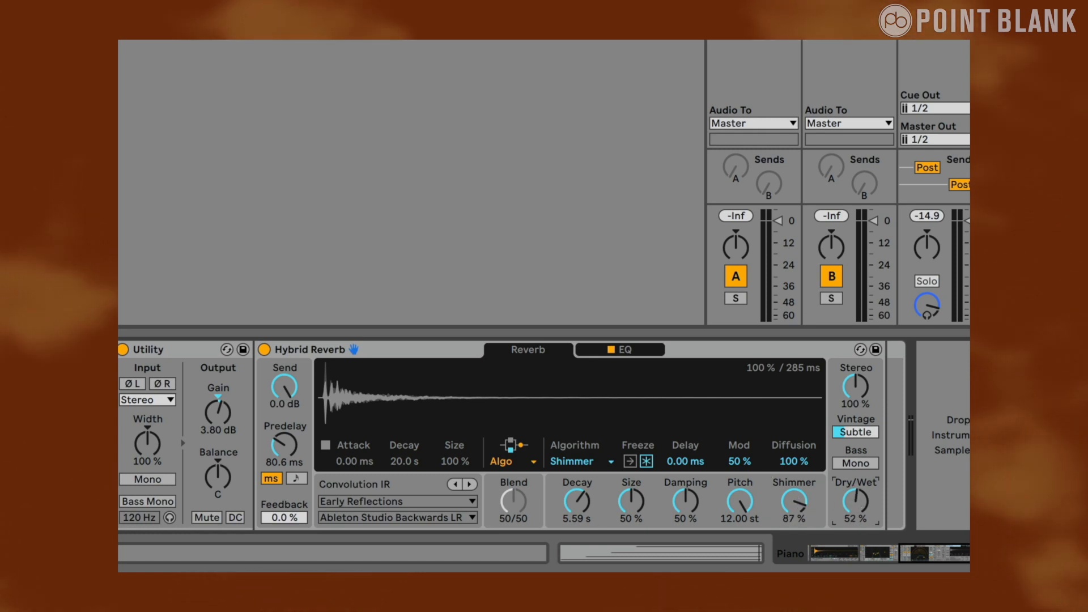
left_click(856, 501)
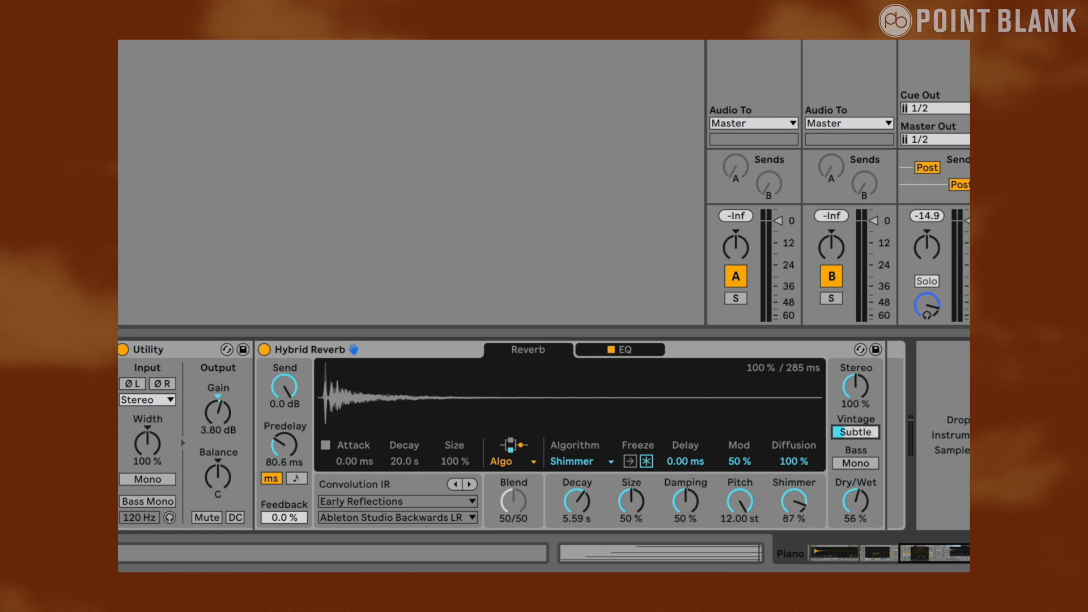
left_click_drag(856, 432, 856, 424)
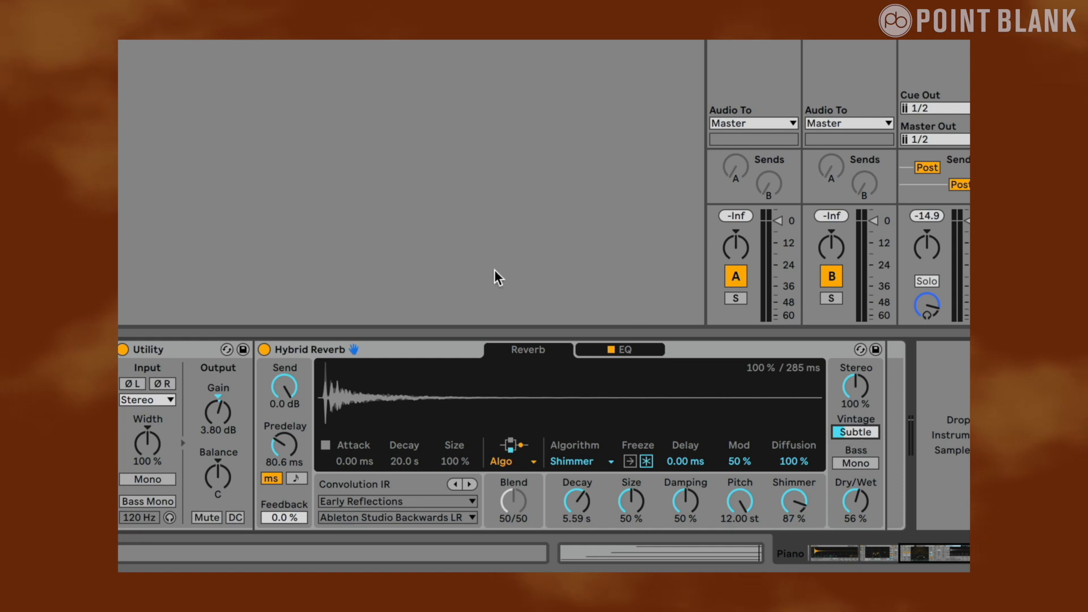
Fine-tune the Hybrid Reverb during playback to 69% shimmer, 56% damping and 50% dry/wet
left_click(385, 241)
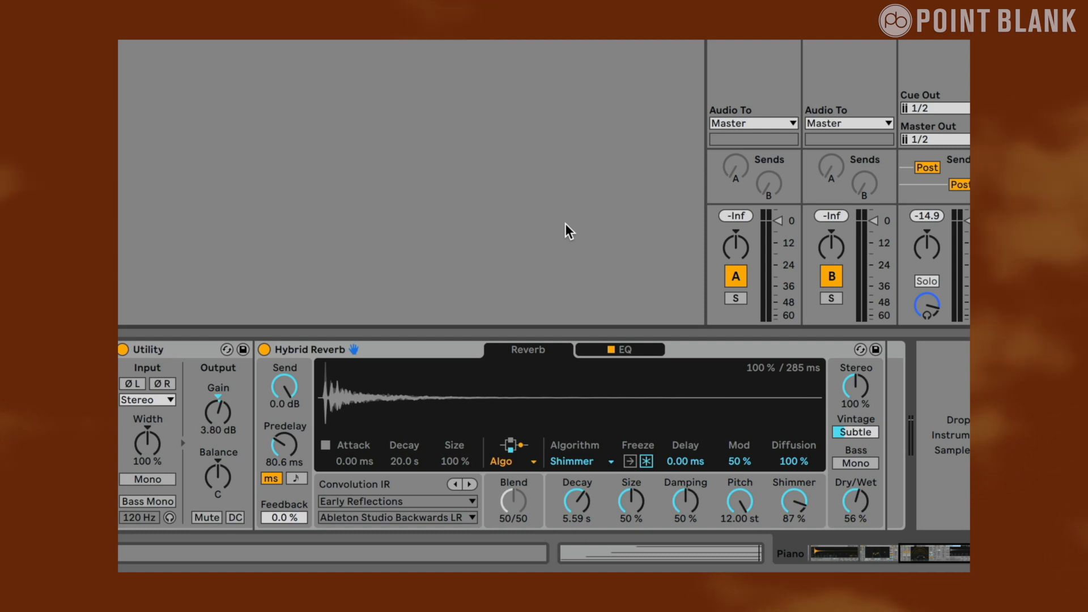
left_click_drag(794, 501, 794, 508)
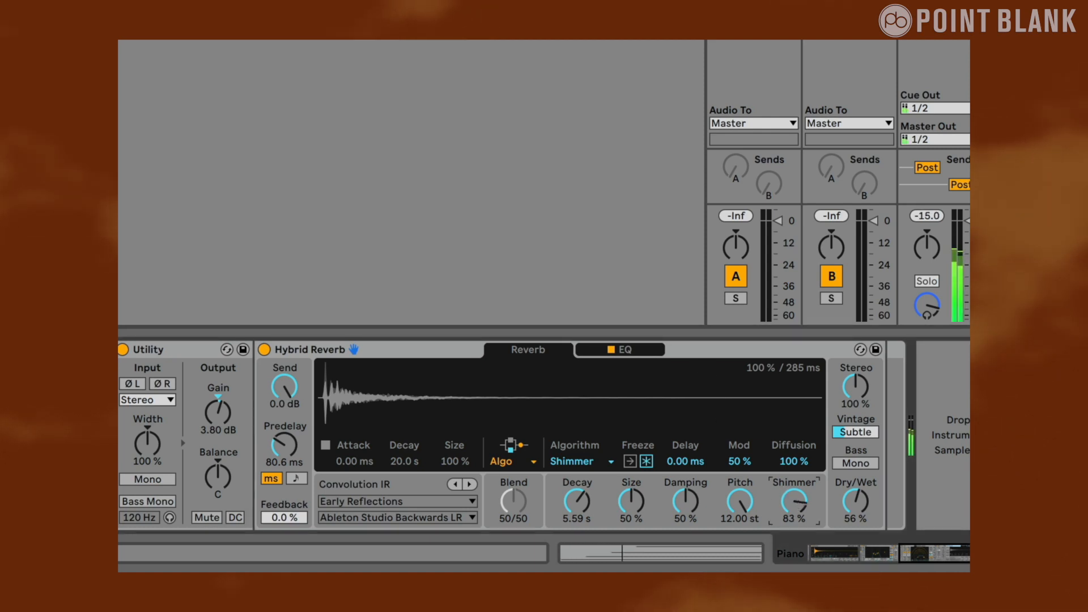
left_click_drag(686, 501, 685, 492)
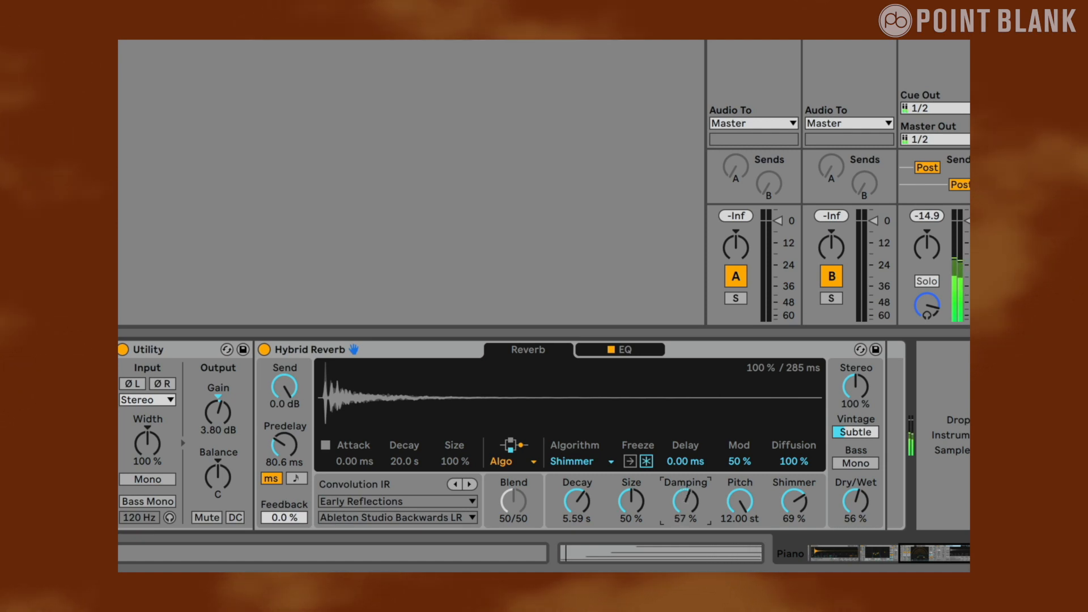
left_click_drag(855, 501, 855, 505)
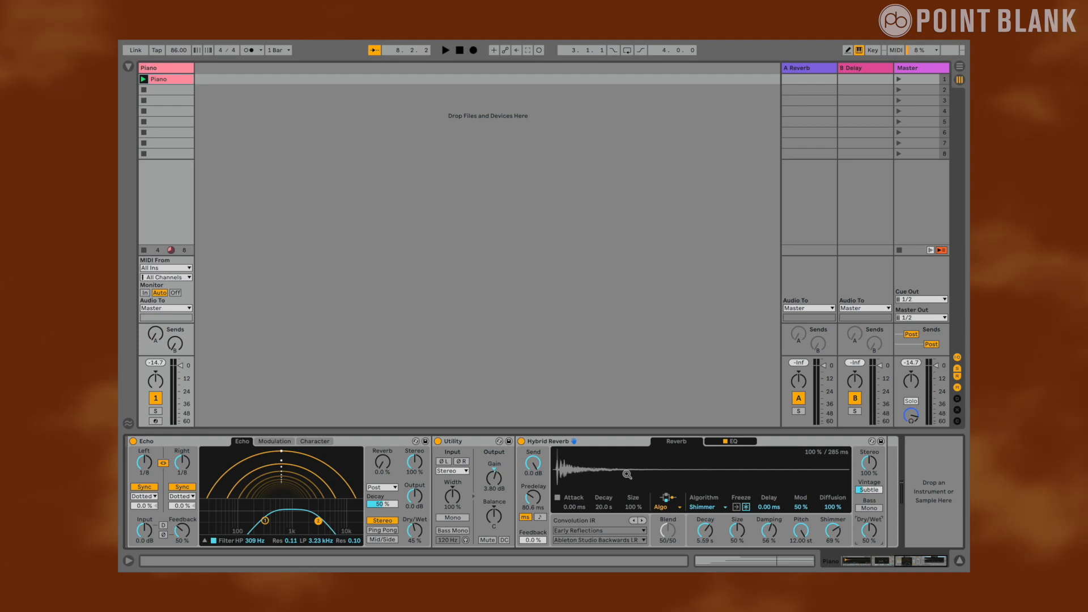
Collapse both Utility devices, the Echo and EQ Eight in the effect rack
double_click(469, 442)
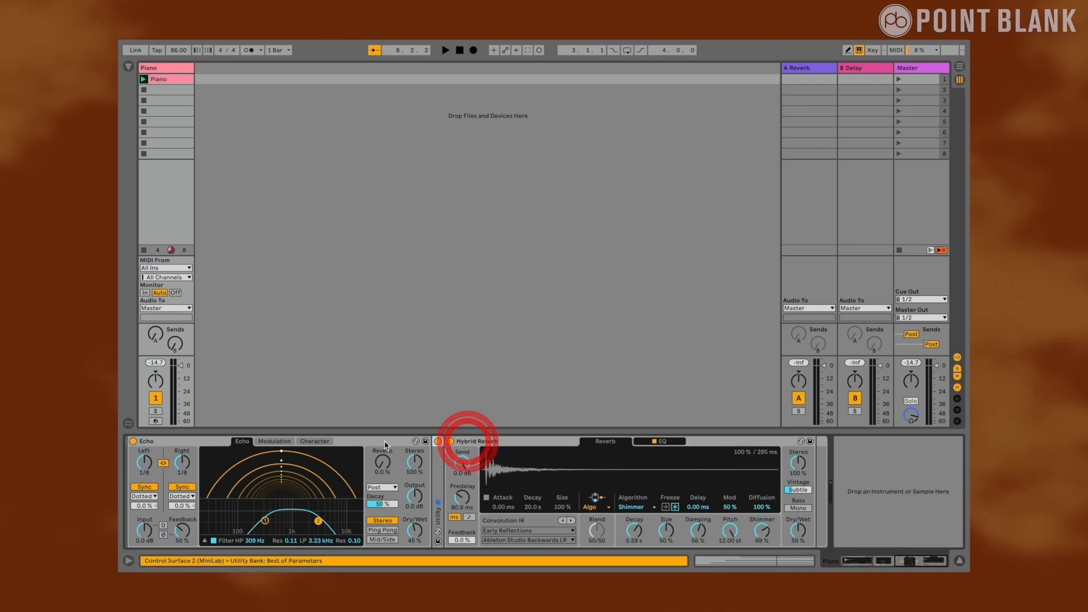
double_click(382, 441)
double_click(279, 441)
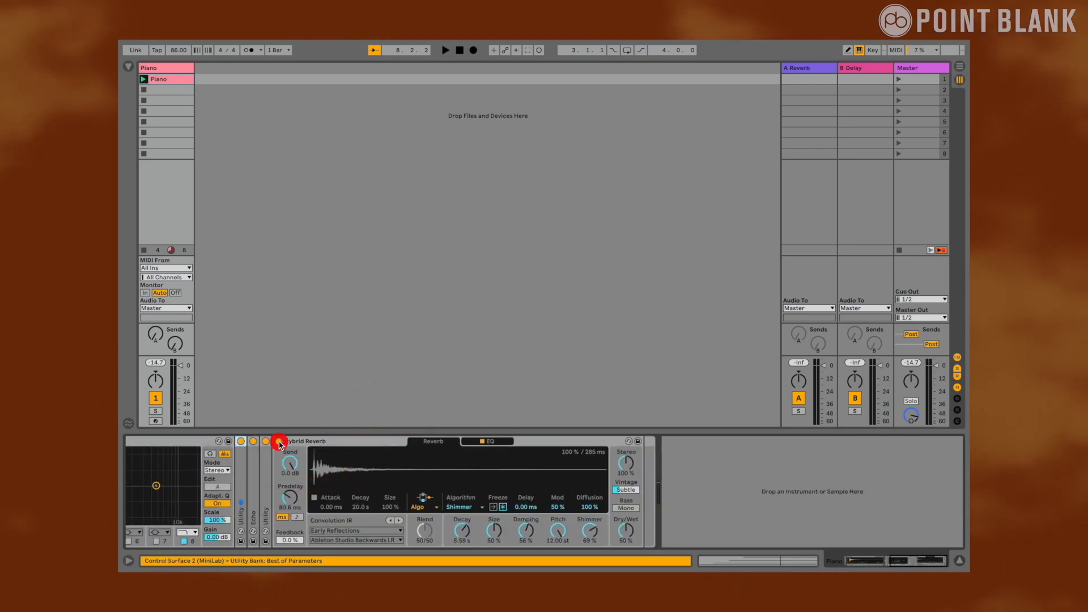
double_click(282, 445)
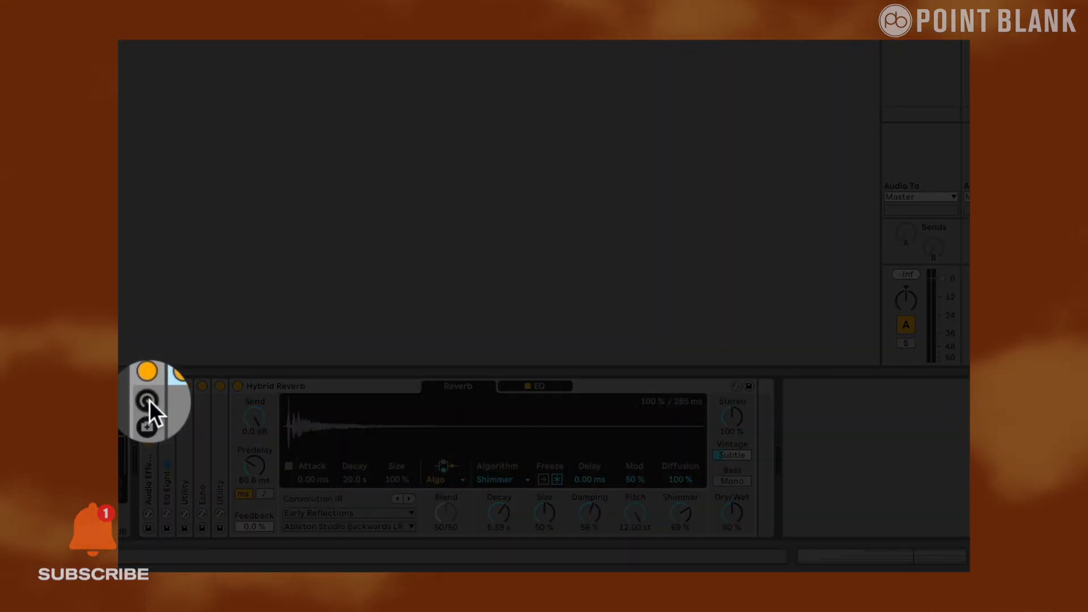
Map the Hybrid Reverb's Dry/Wet to the effect rack's first macro and set that macro to 30%
left_click(148, 400)
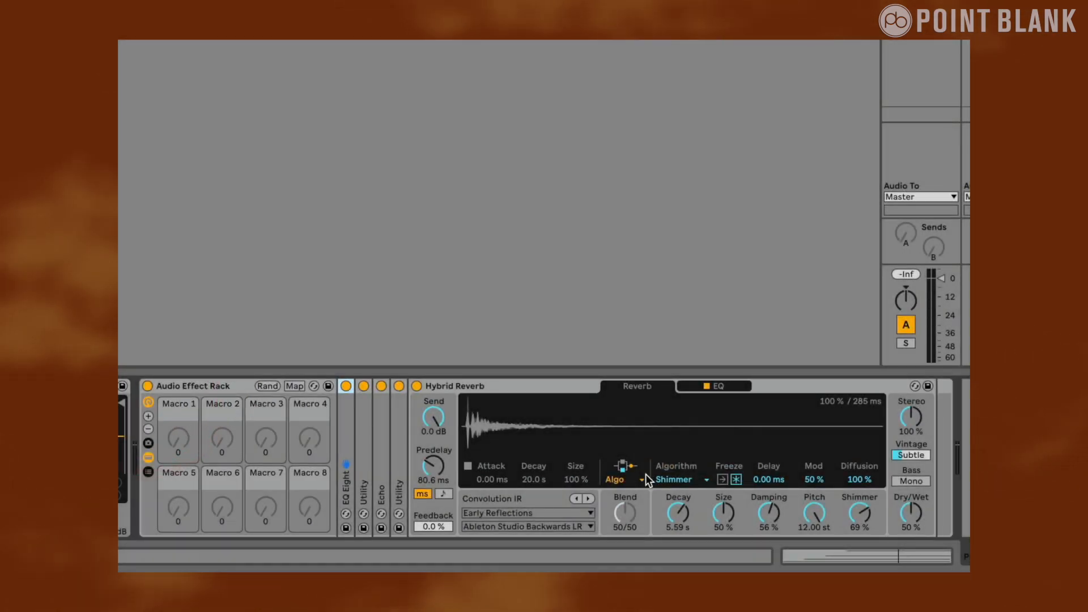
left_click(178, 417)
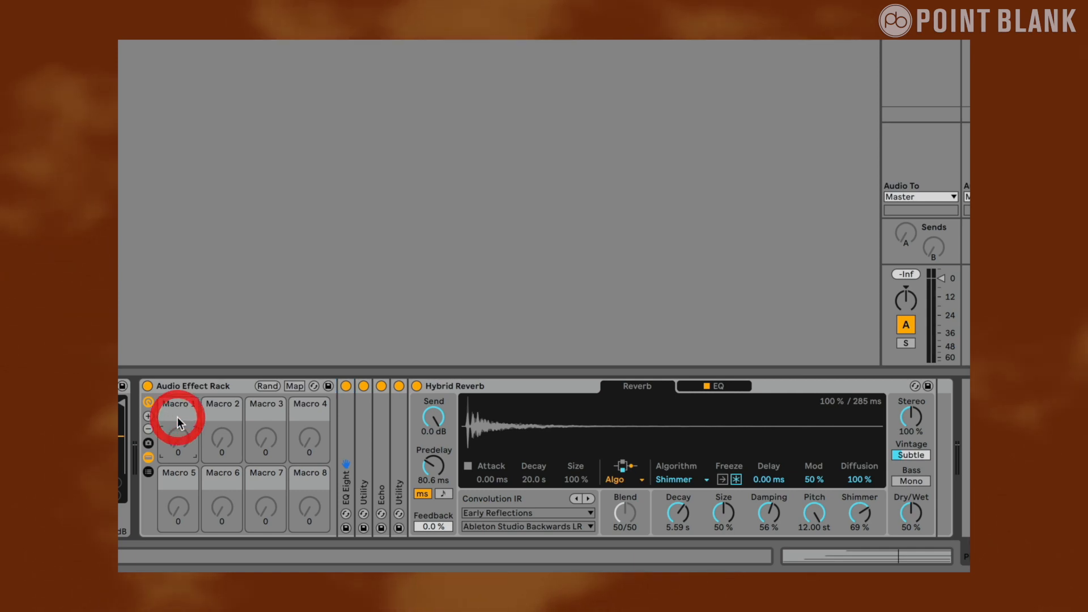
left_click(293, 386)
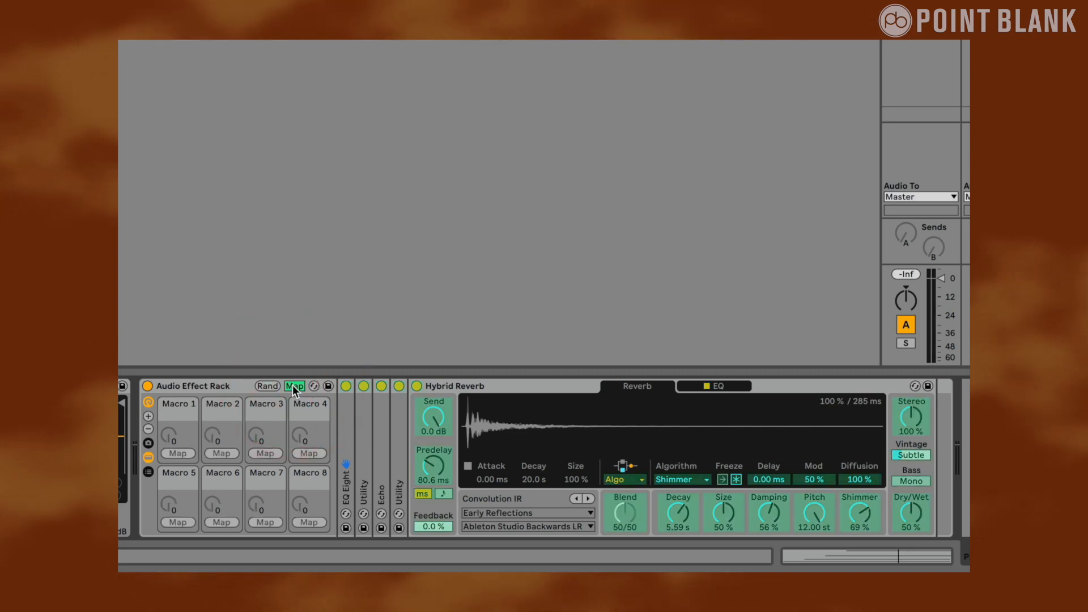
left_click(907, 513)
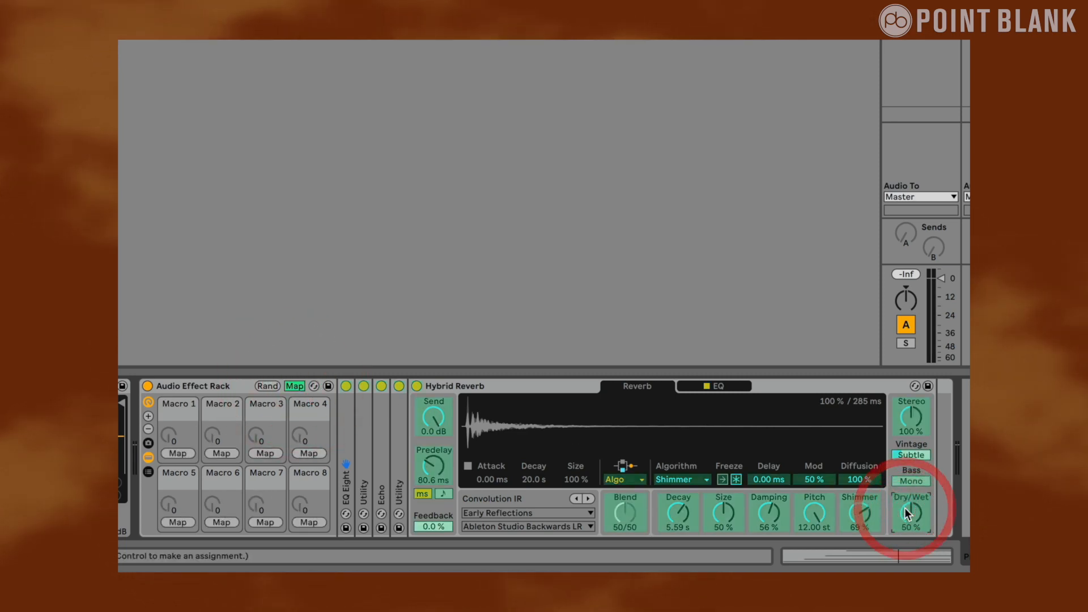
left_click(177, 454)
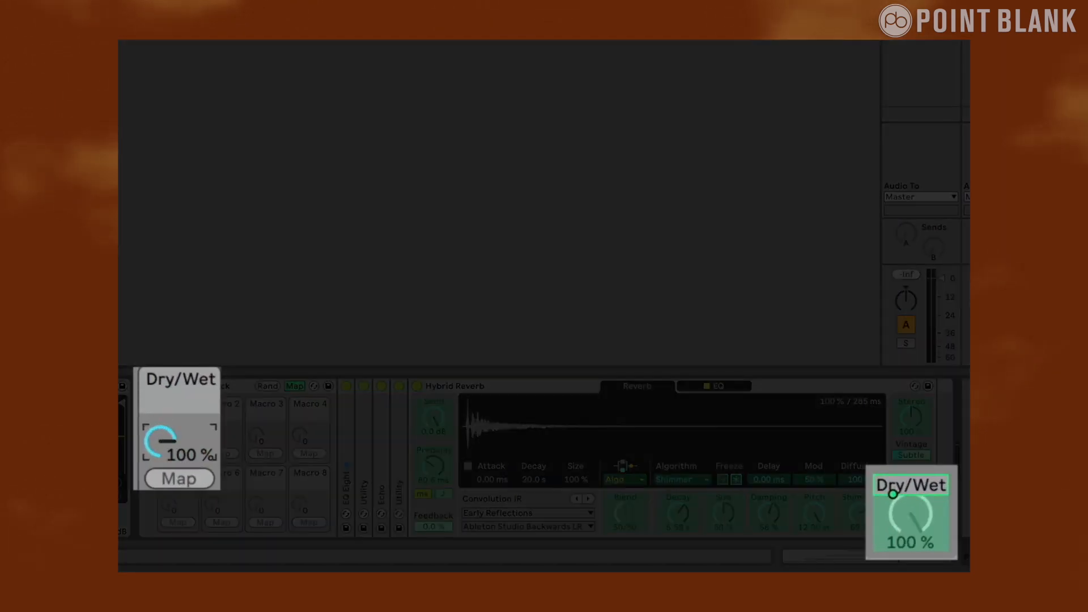
left_click_drag(169, 435, 169, 475)
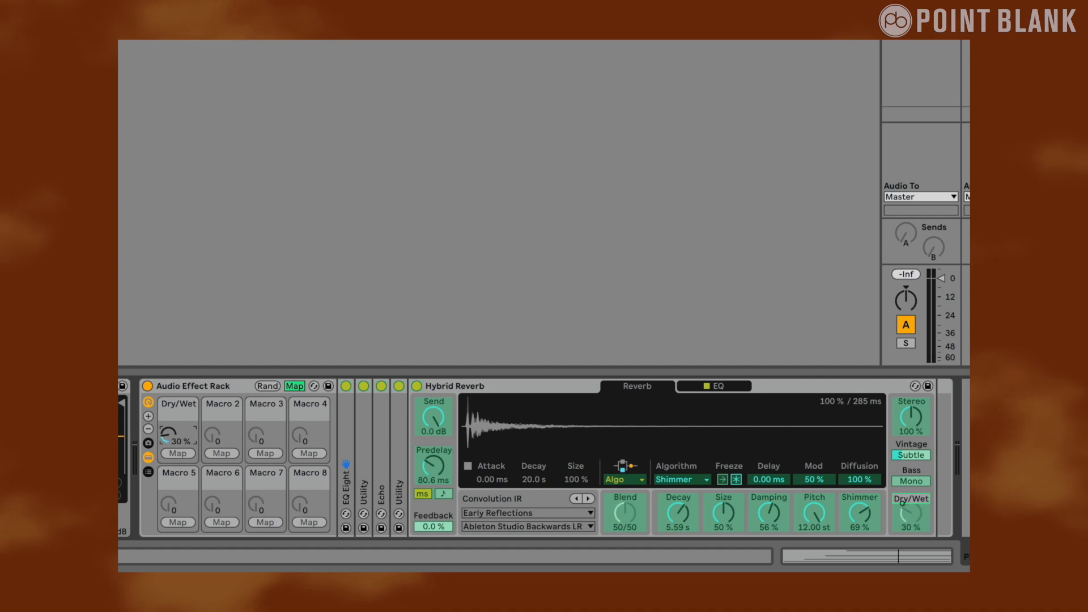
left_click(299, 387)
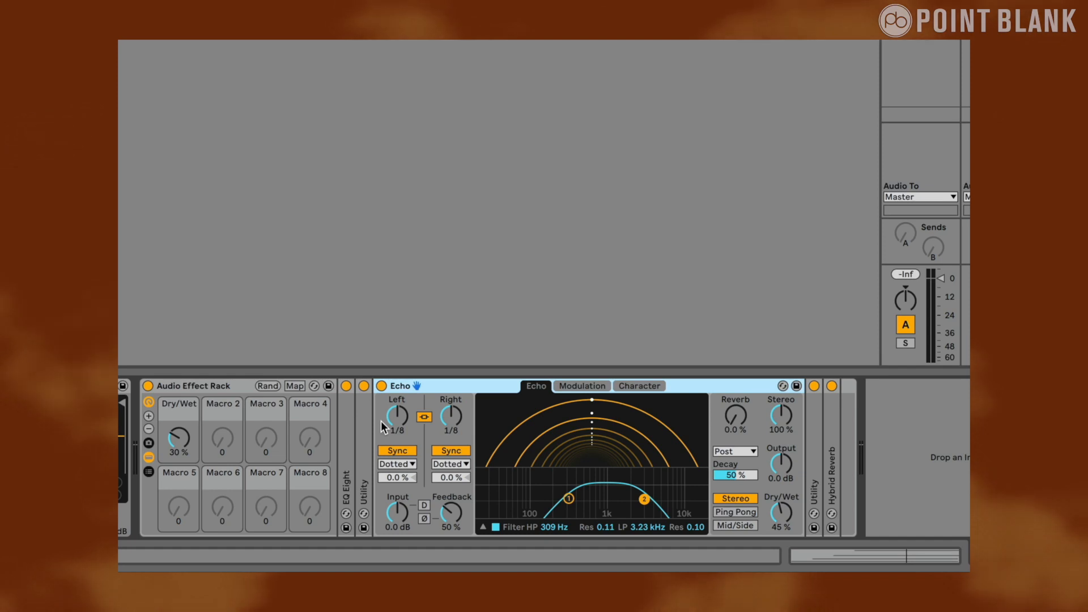
Map the Echo's Feedback to the rack's second macro and collapse the Echo device
left_click(216, 410)
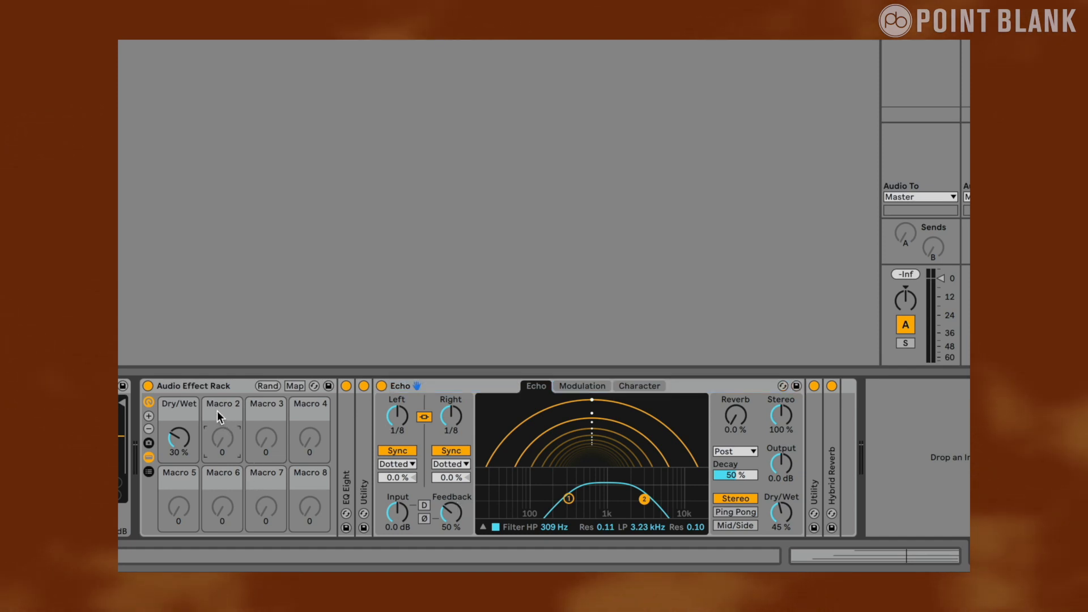
left_click(295, 386)
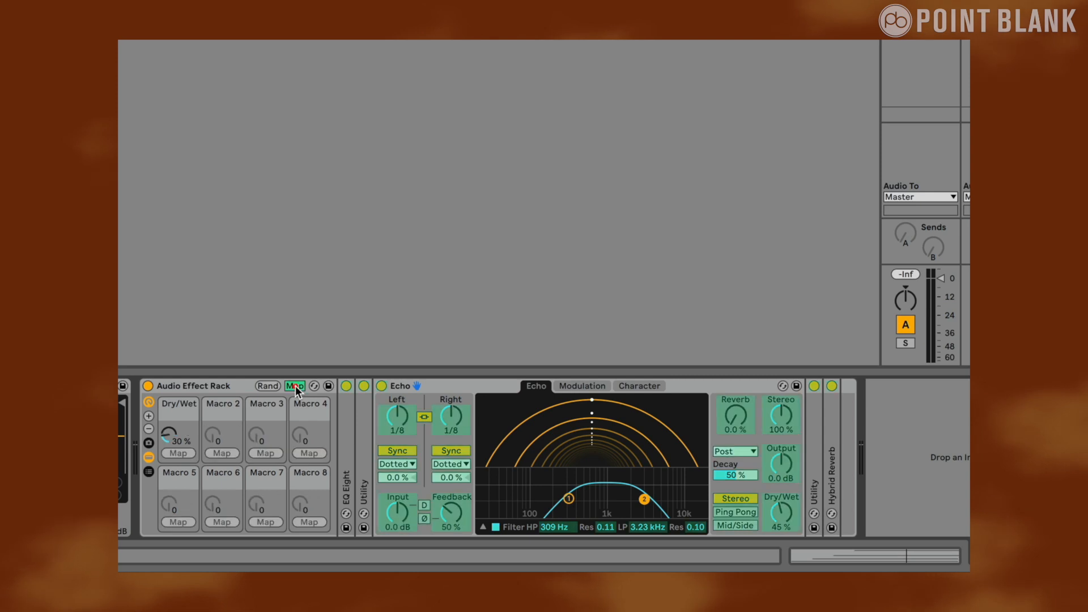
left_click(451, 514)
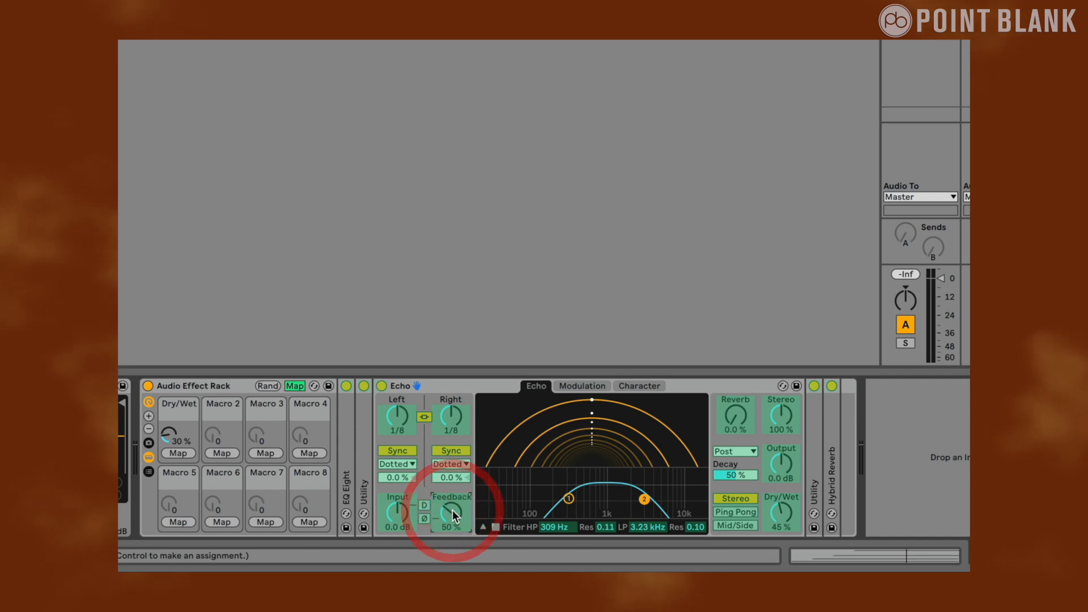
left_click(223, 453)
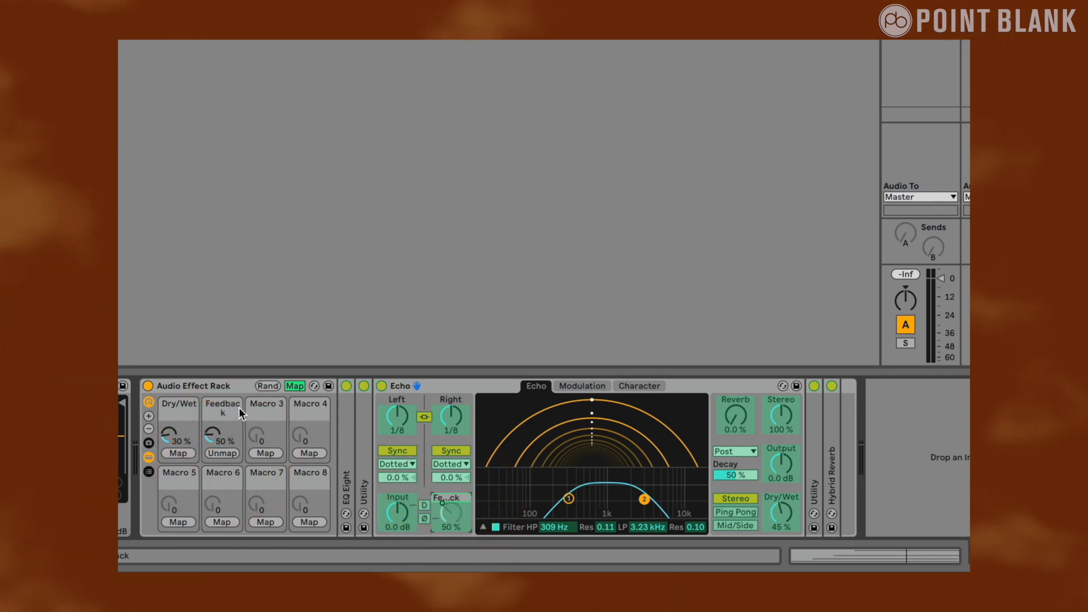
left_click(295, 386)
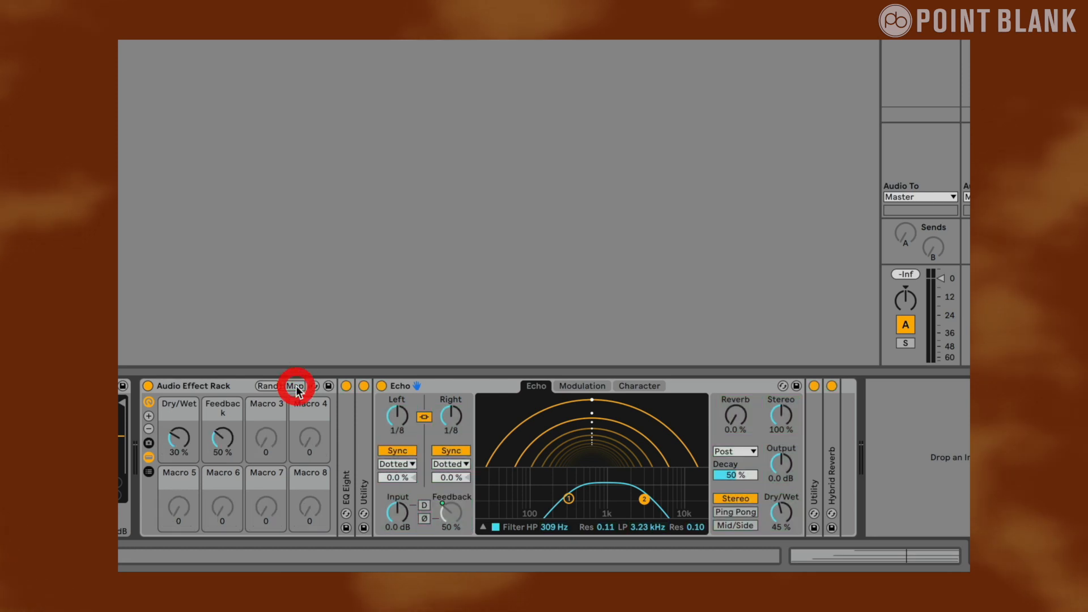
double_click(446, 387, "alt")
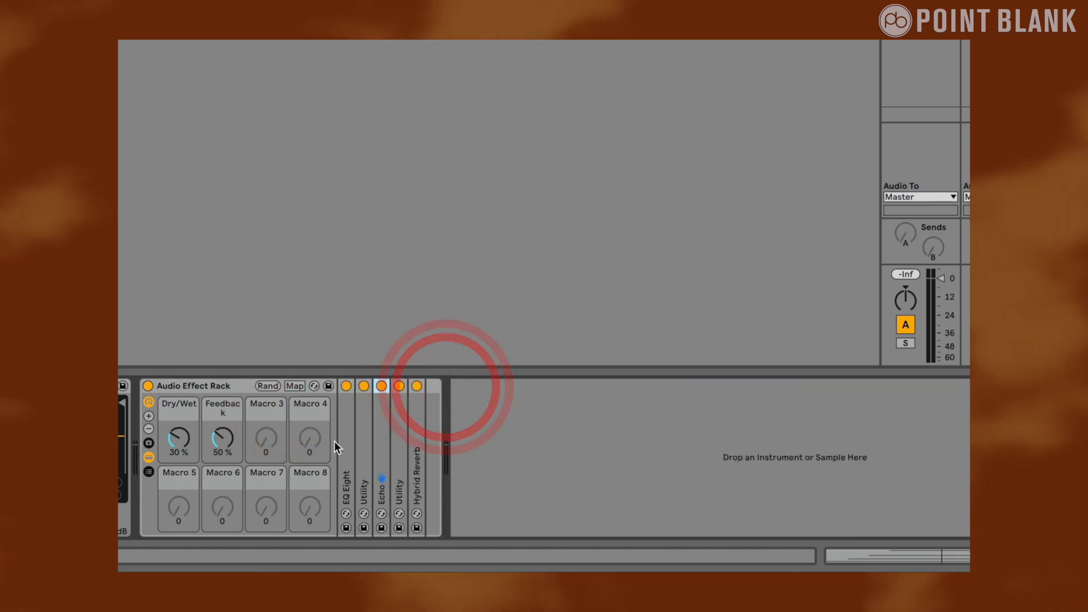
Sweep both macros while the piano clip plays, settling on 23% Dry/Wet and 53% Feedback, and stop playback
scroll(345, 458, "left", 3)
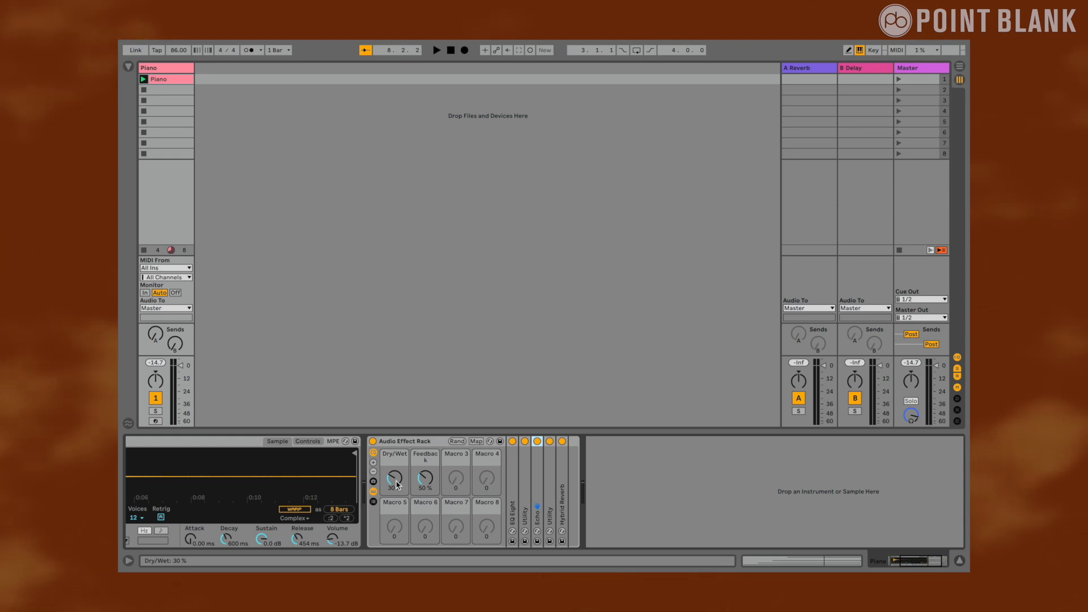
key("space")
left_click_drag(397, 484, 457, 481)
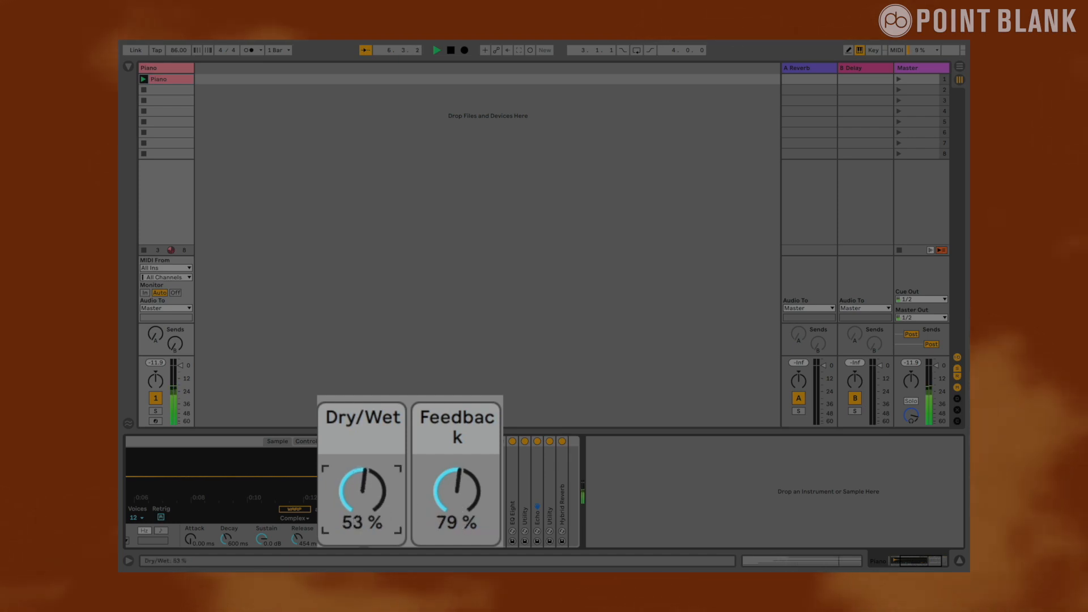
left_click_drag(363, 487, 366, 497)
left_click_drag(457, 491, 457, 473)
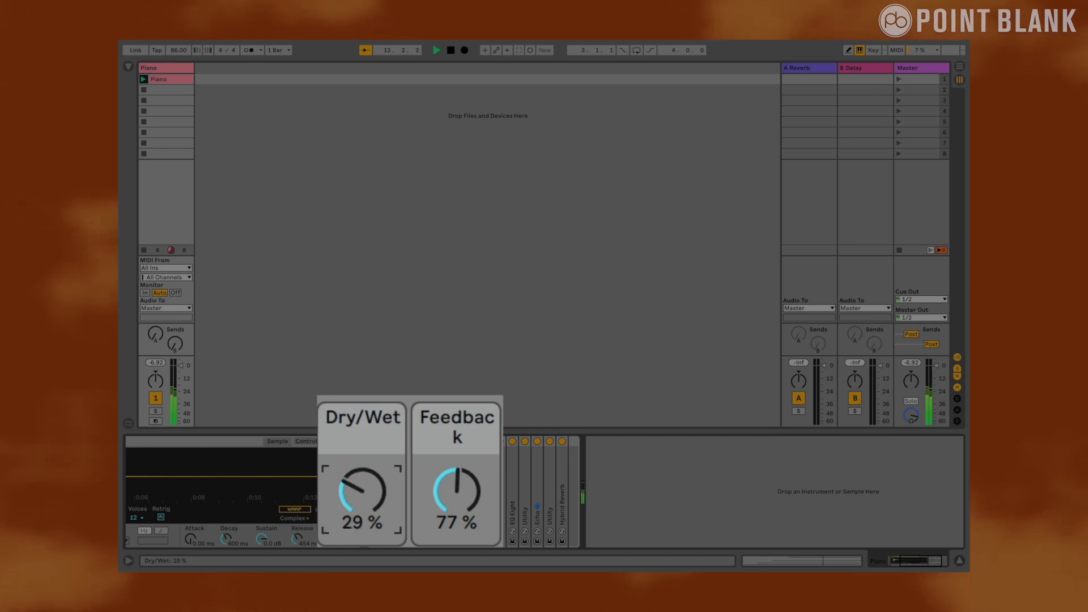
left_click_drag(439, 491, 376, 482)
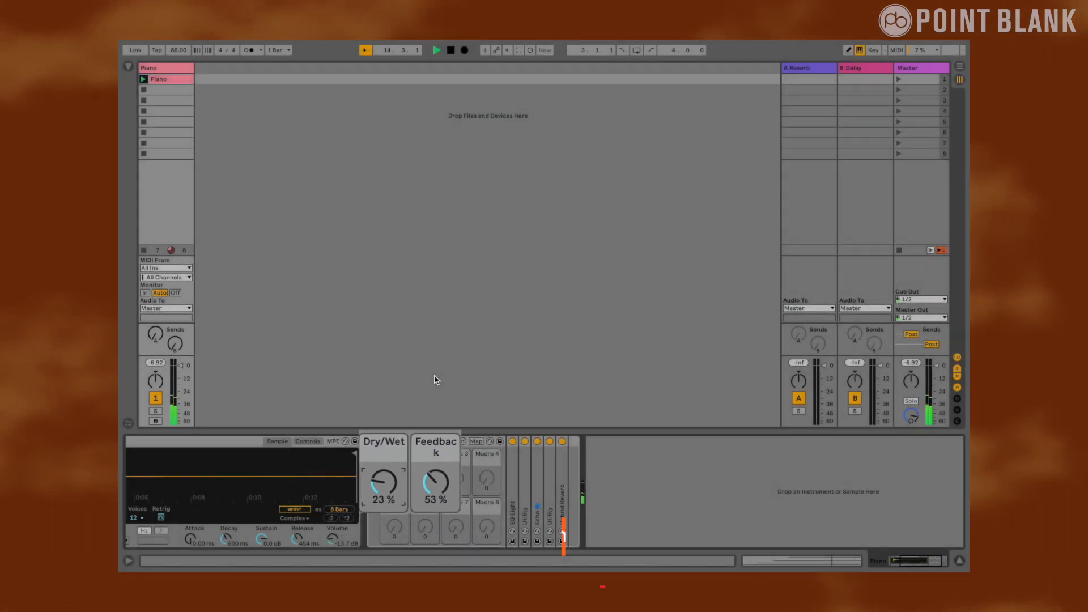
key("space")
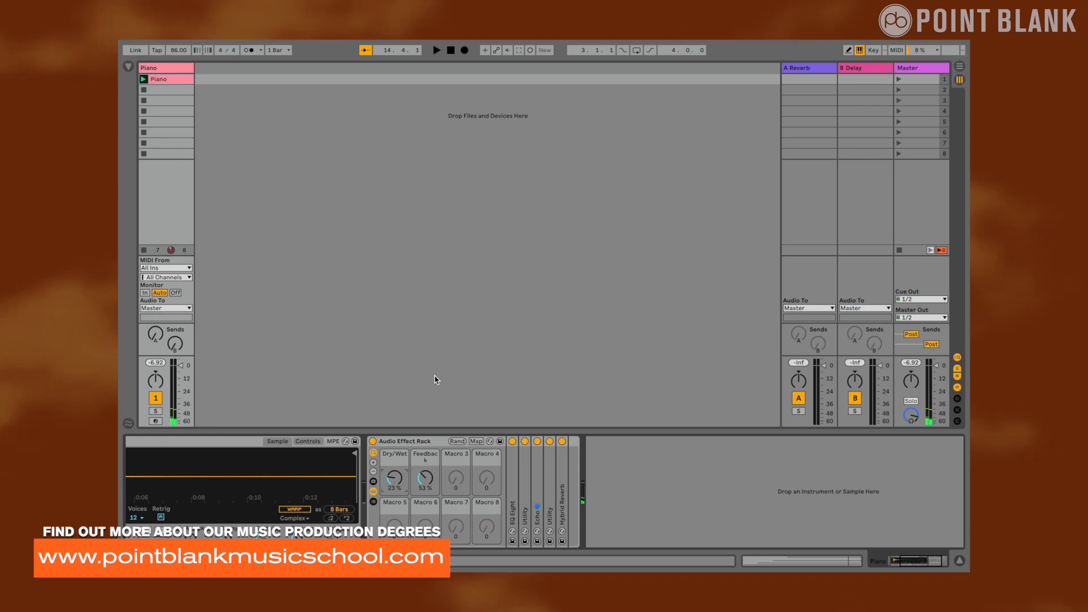